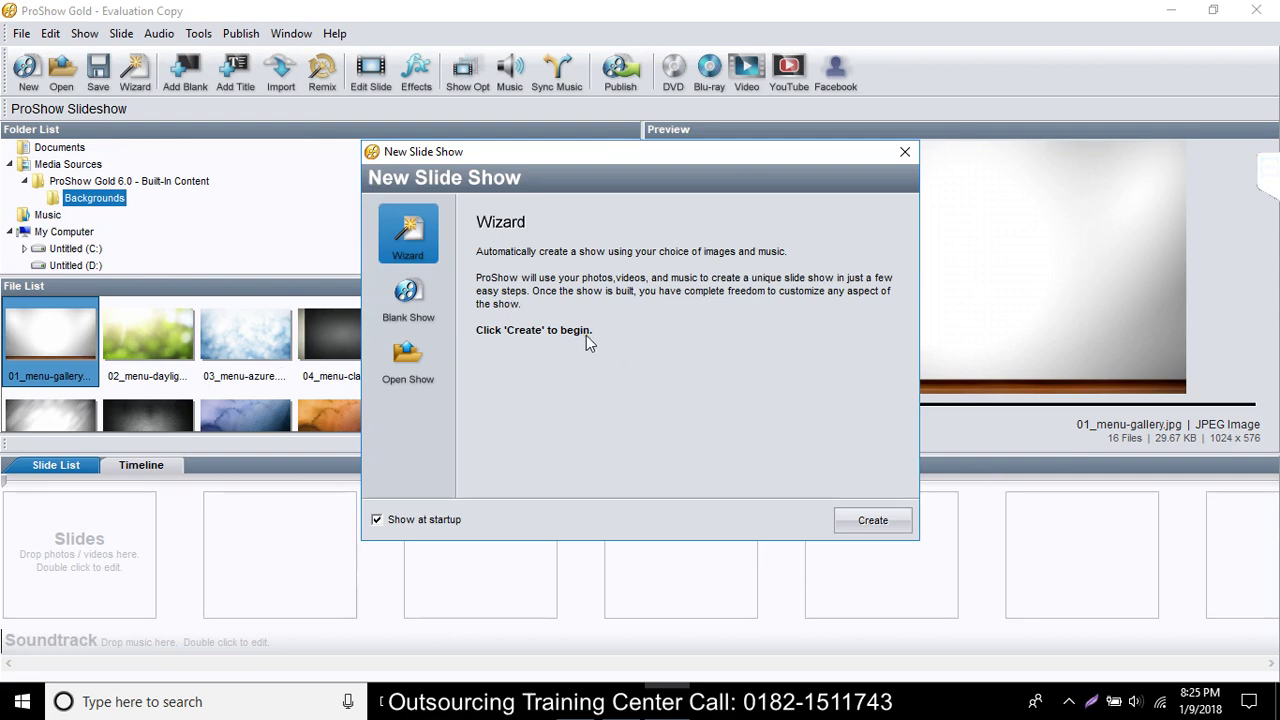
Start a wizard-built slide show and add all six images from the video folder in Downloads
{"action": "left_click", "coordinate": [893, 526]}
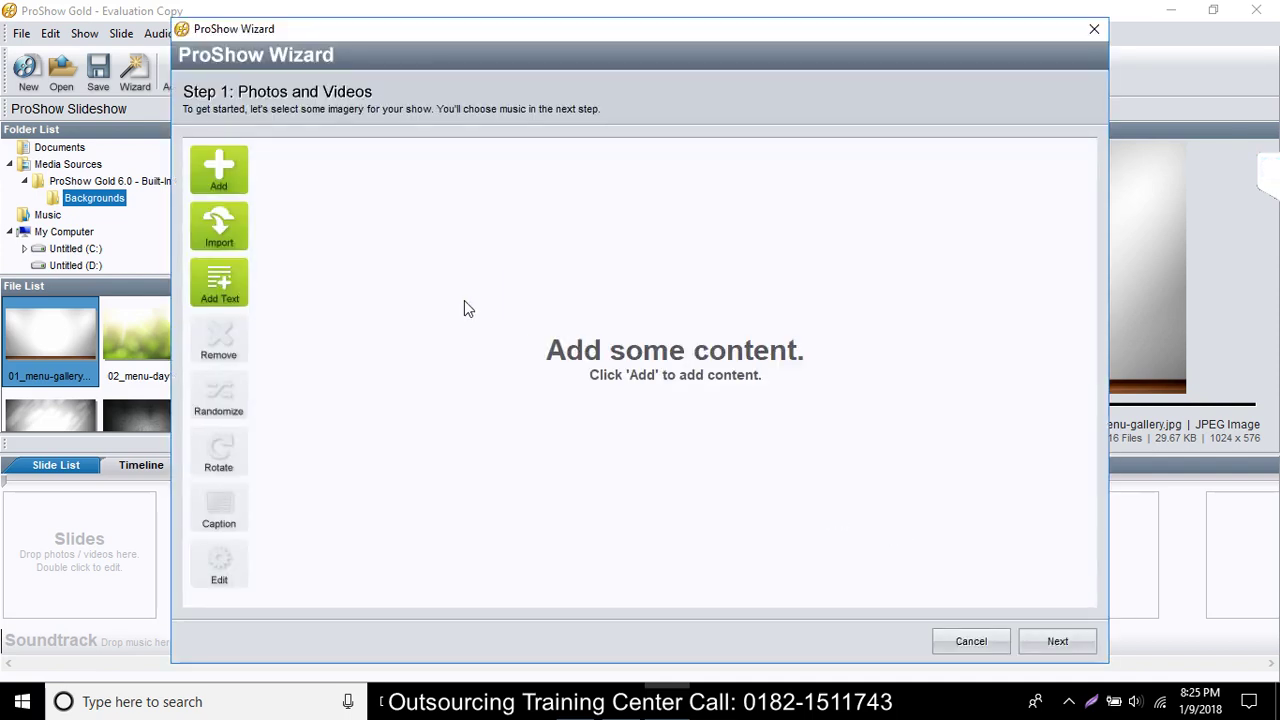
{"action": "left_click", "coordinate": [209, 184]}
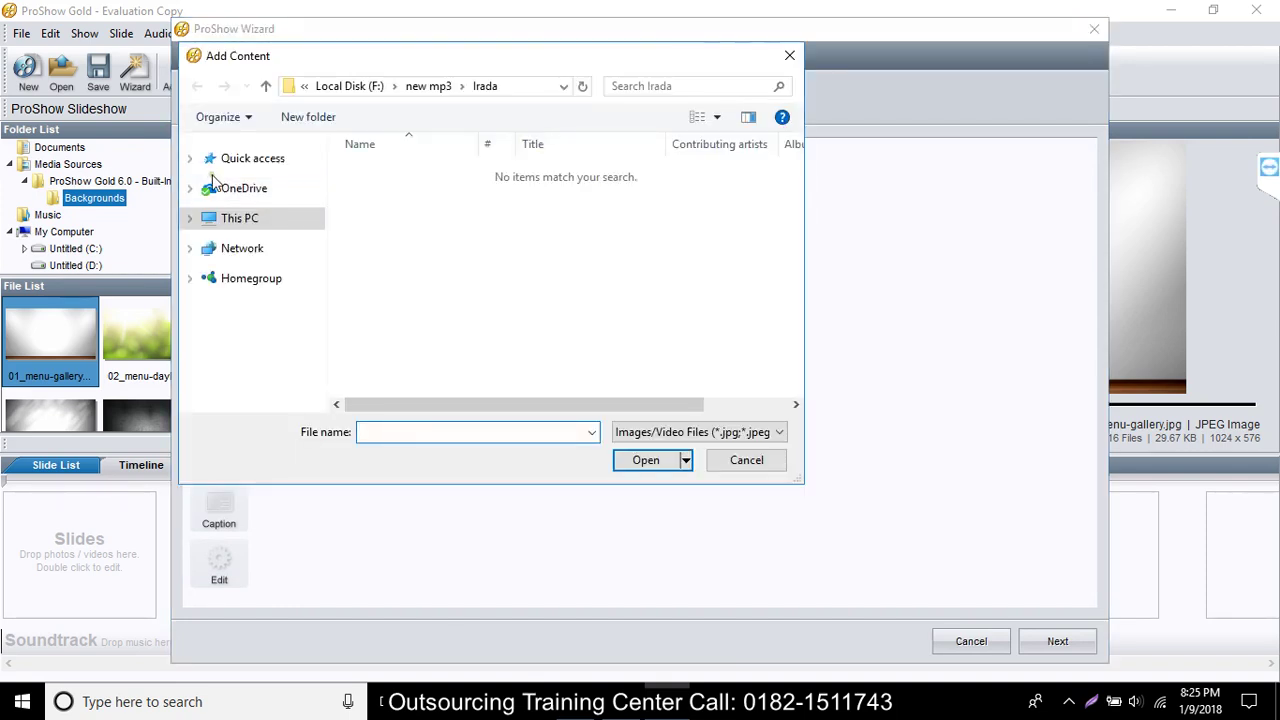
{"action": "left_click", "coordinate": [230, 218]}
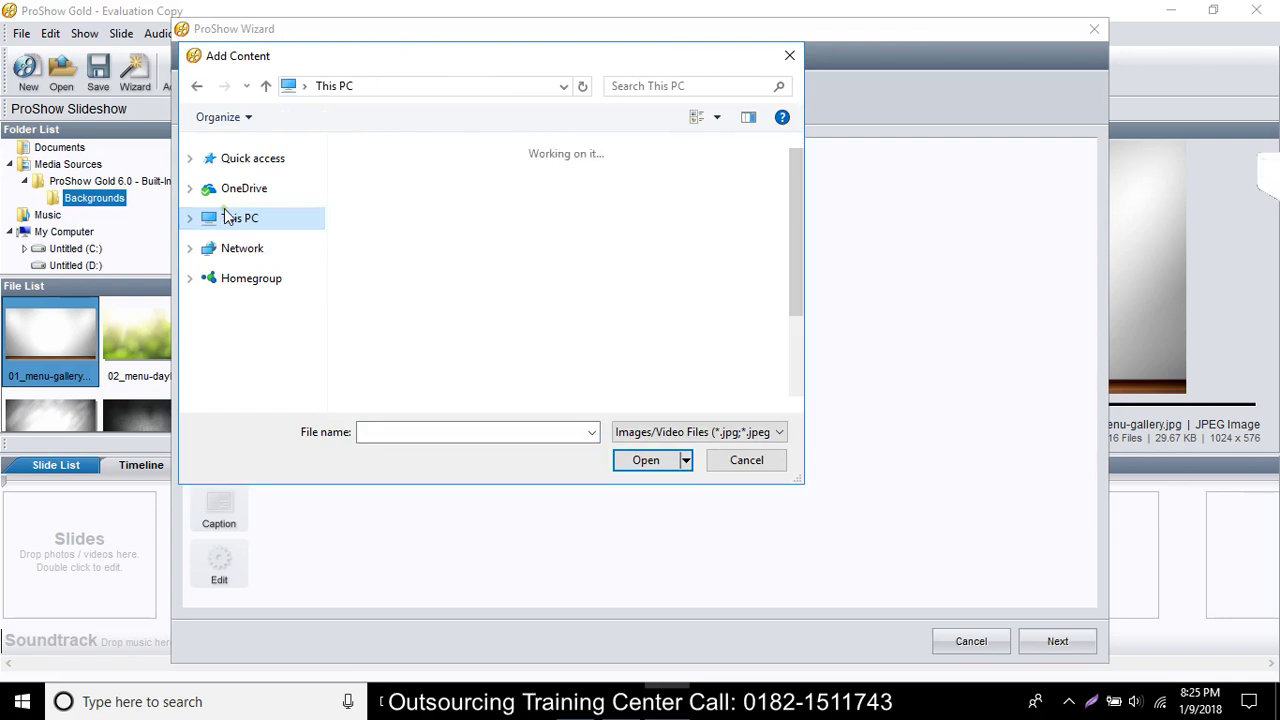
{"action": "left_click", "coordinate": [190, 218]}
{"action": "left_click", "coordinate": [193, 218]}
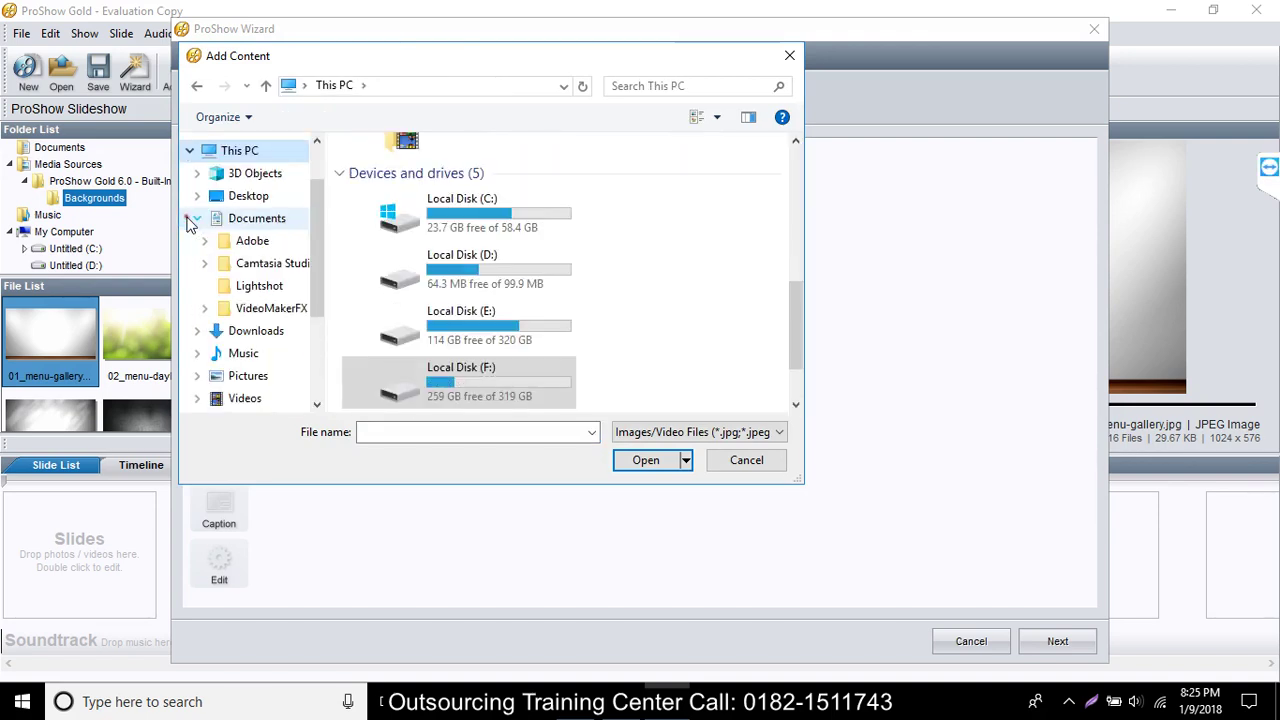
{"action": "scroll", "coordinate": [250, 320], "scroll_direction": "up", "scroll_amount": 1}
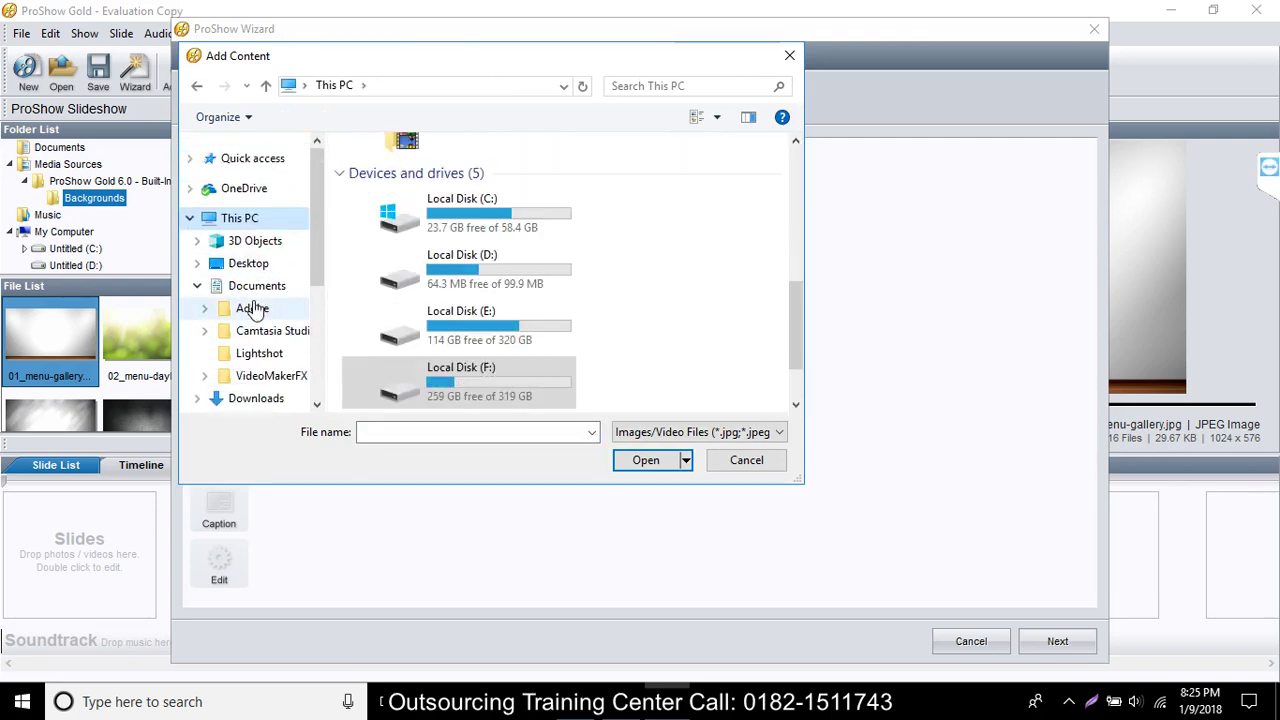
{"action": "scroll", "coordinate": [243, 247], "scroll_direction": "down", "scroll_amount": 2}
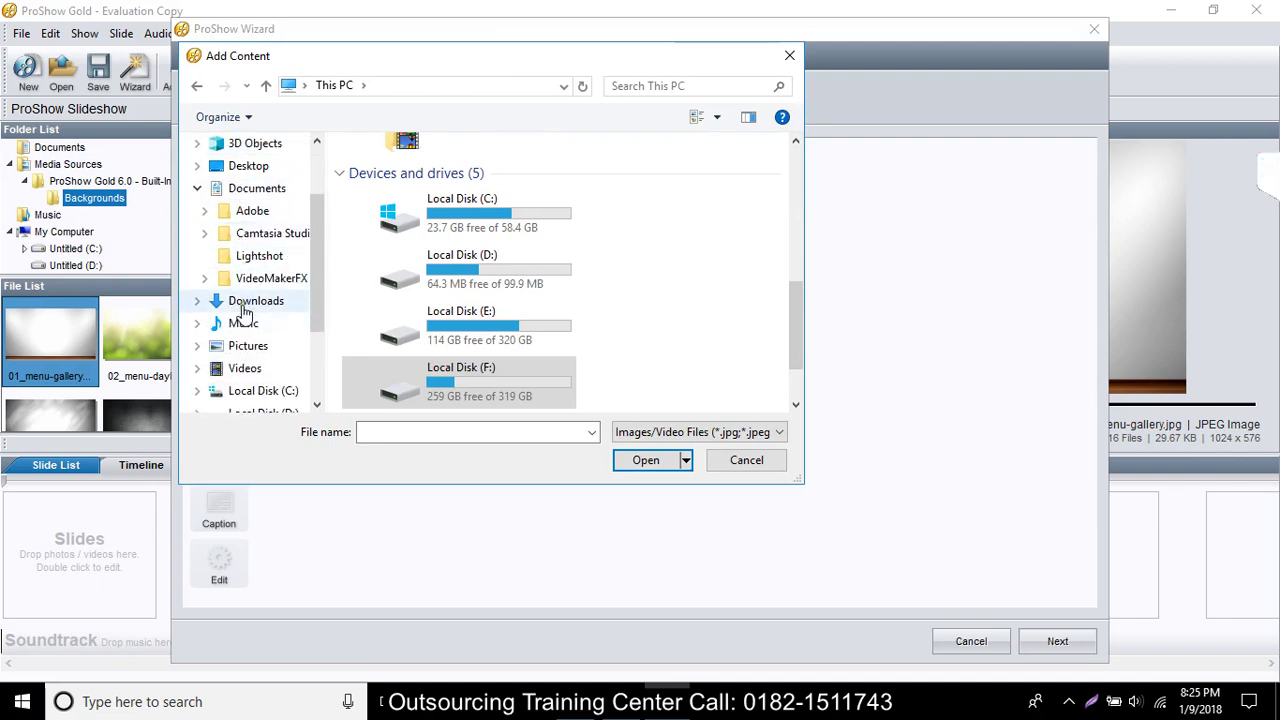
{"action": "left_click", "coordinate": [250, 302]}
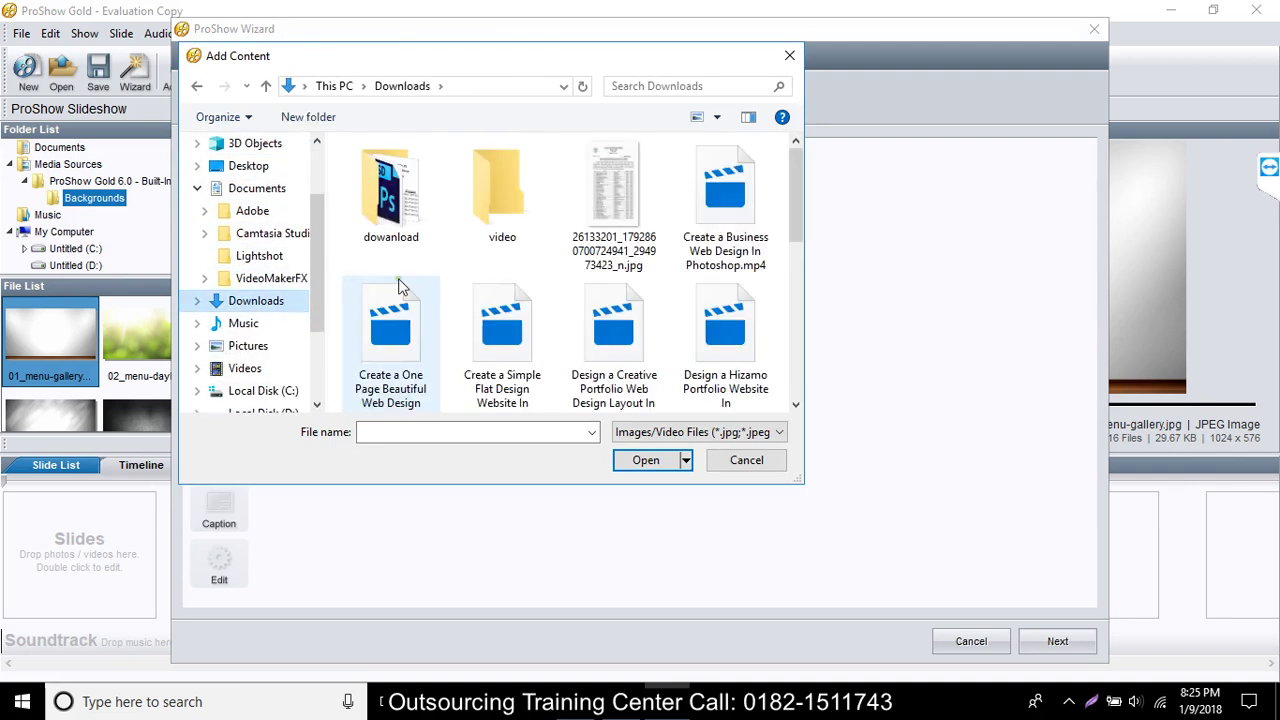
{"action": "left_click", "coordinate": [501, 238]}
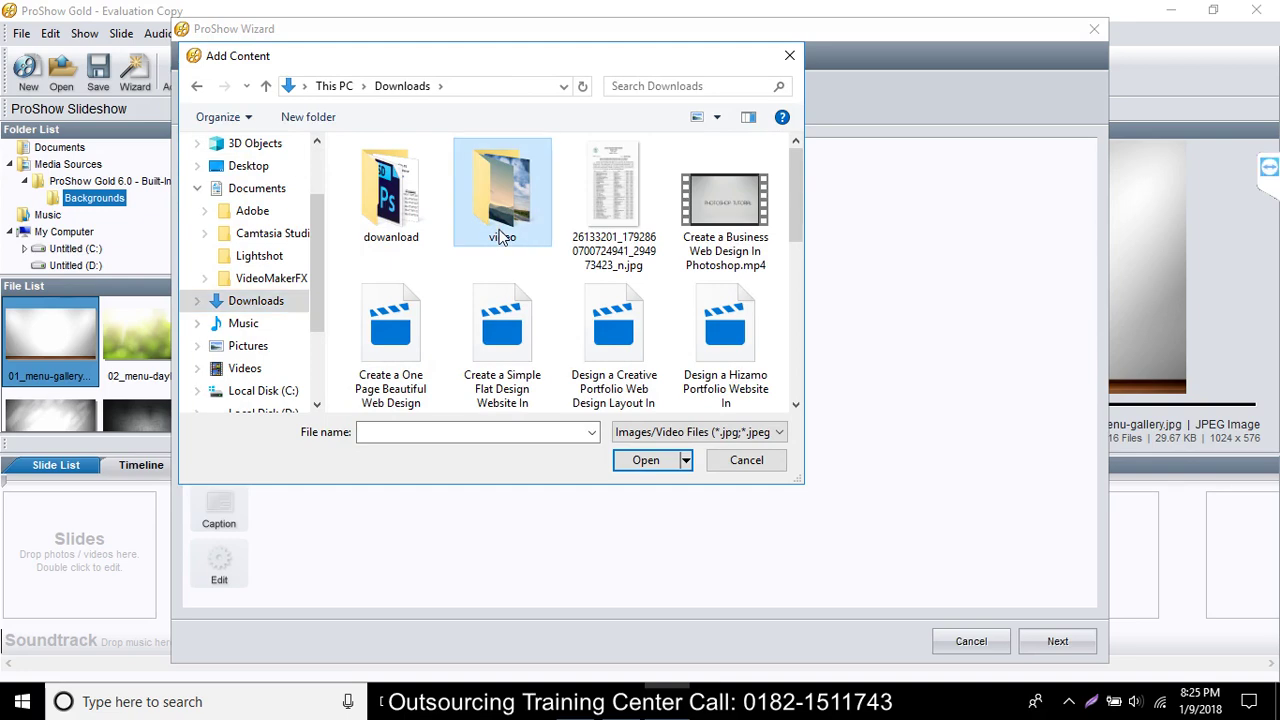
{"action": "double_click", "coordinate": [501, 238]}
{"action": "left_click_drag", "start_coordinate": [420, 306], "coordinate": [828, 186]}
{"action": "left_click", "coordinate": [632, 461]}
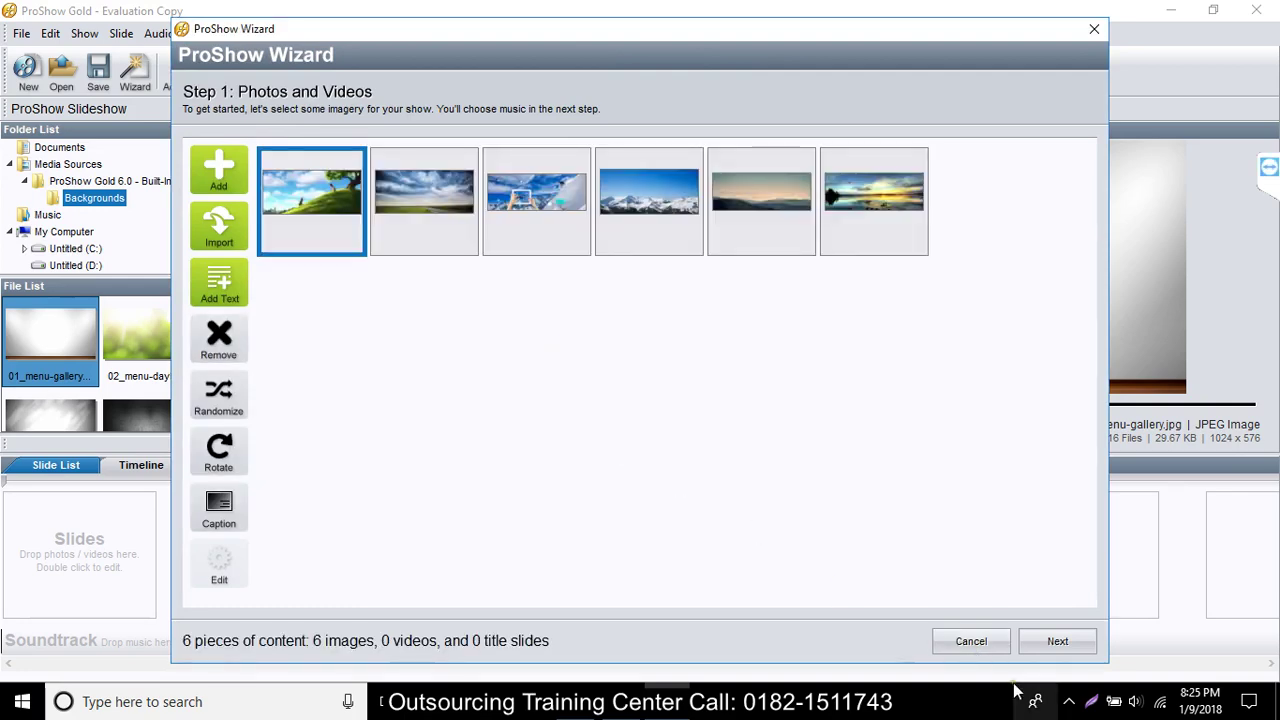
Continue to the wizard's music stage and add the 01-Chaand_Rajai_Odhe track from the Irada folder as soundtrack
{"action": "left_click", "coordinate": [1043, 647]}
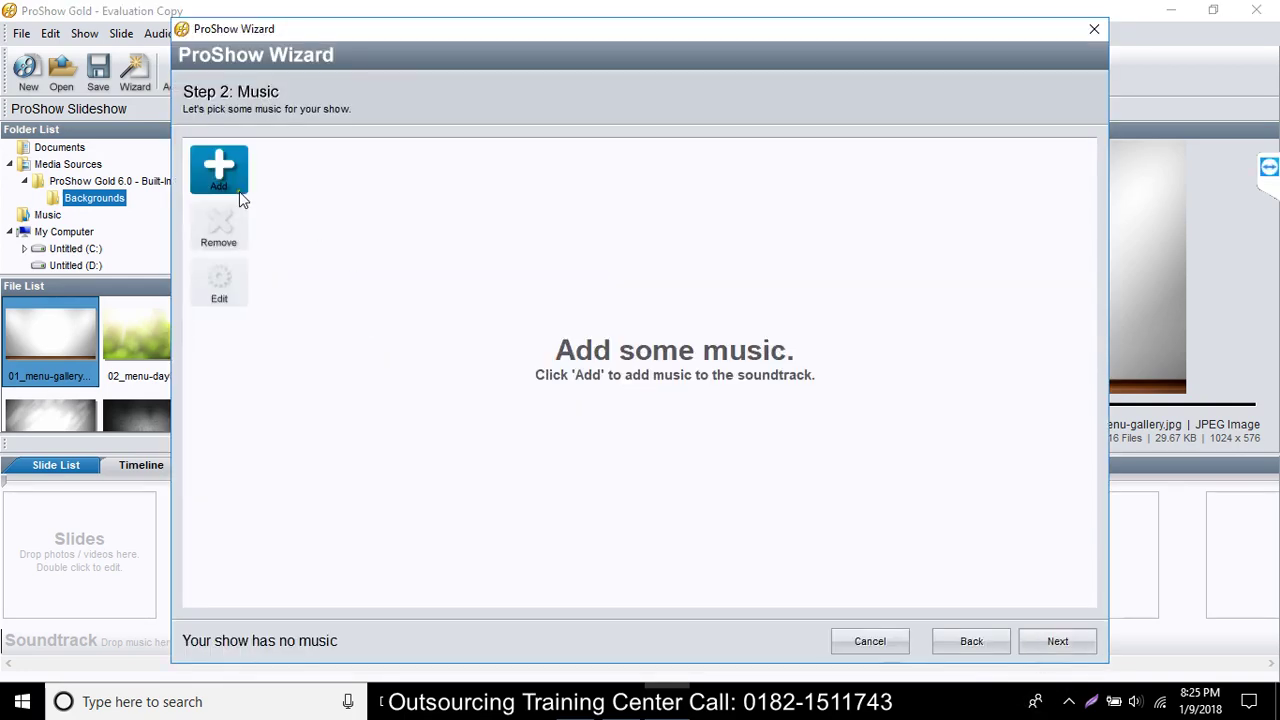
{"action": "left_click", "coordinate": [220, 160]}
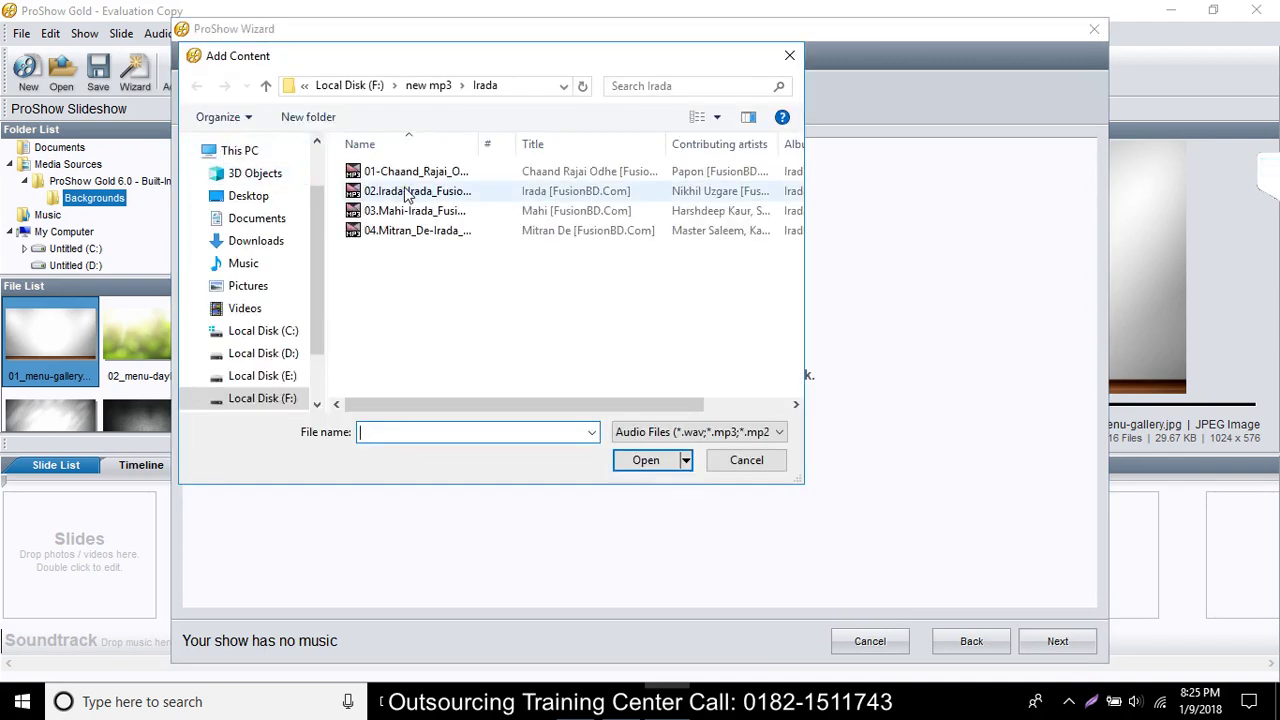
{"action": "double_click", "coordinate": [406, 172]}
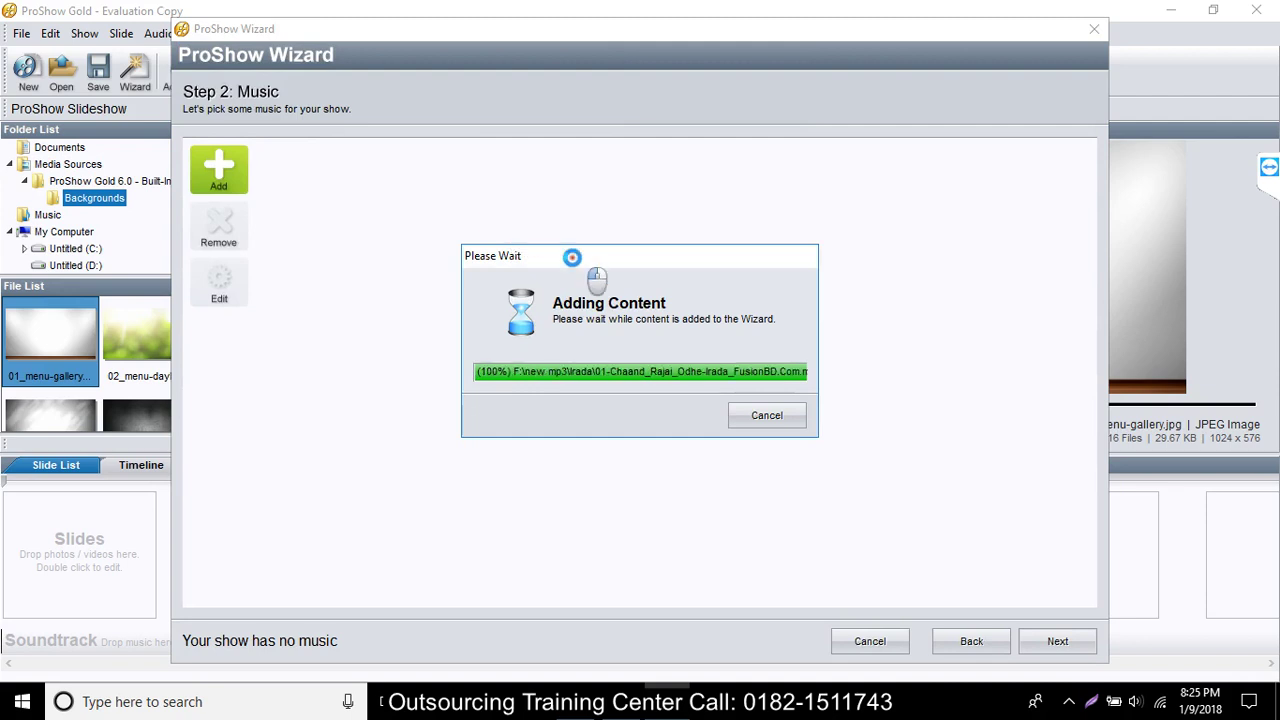
Create the wizard show with the All Effects theme, custom low energy level and widescreen aspect ratio
{"action": "left_click", "coordinate": [1057, 643]}
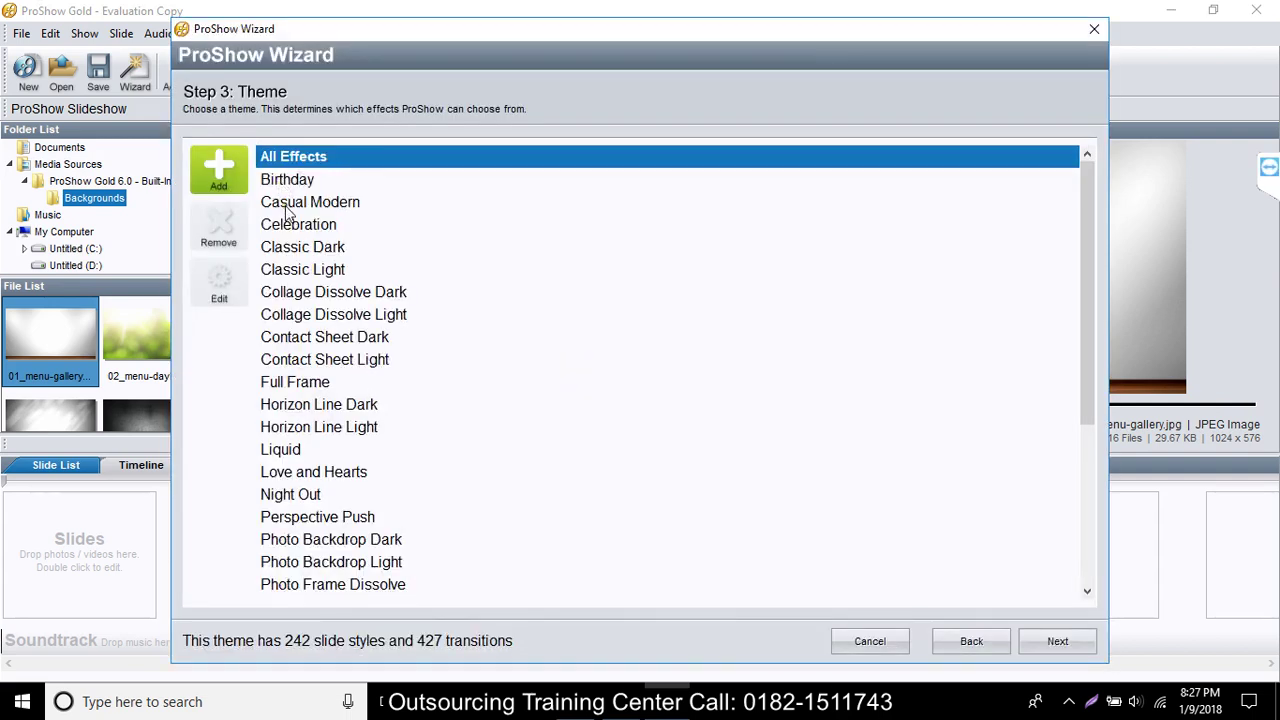
{"action": "scroll", "coordinate": [310, 353], "scroll_direction": "down", "scroll_amount": 4}
{"action": "scroll", "coordinate": [305, 403], "scroll_direction": "up", "scroll_amount": 4}
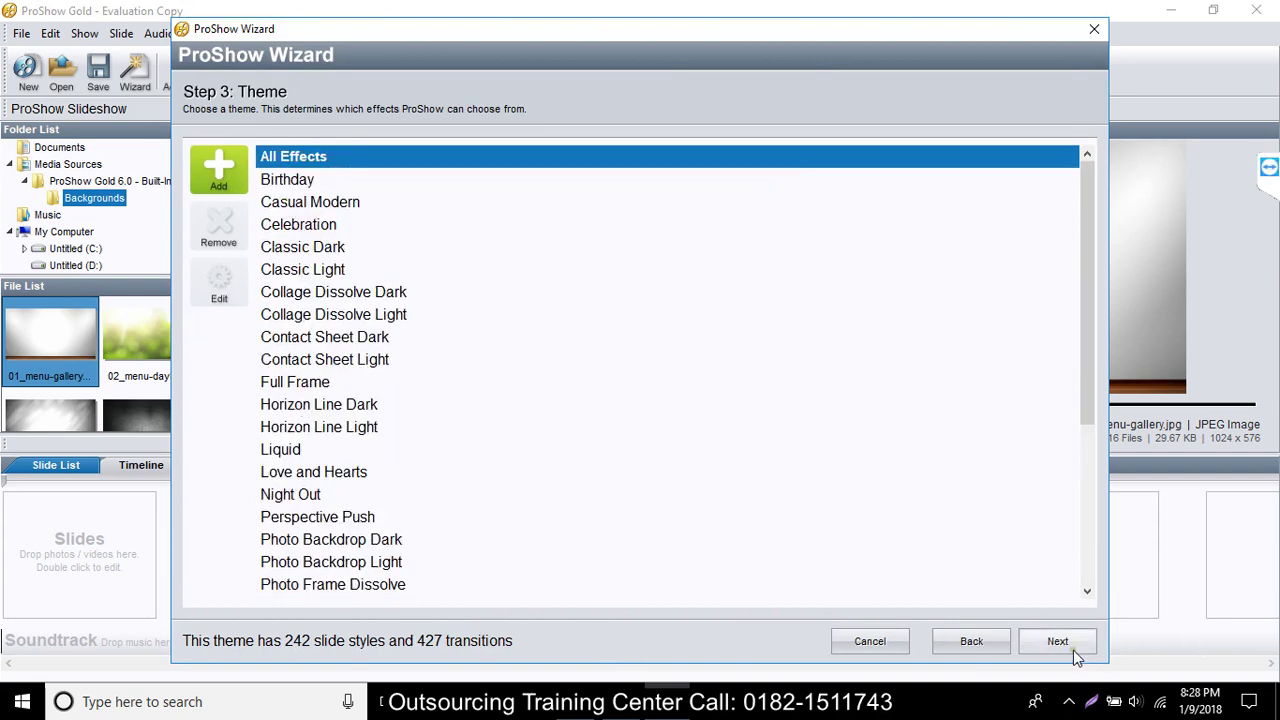
{"action": "left_click", "coordinate": [1069, 646]}
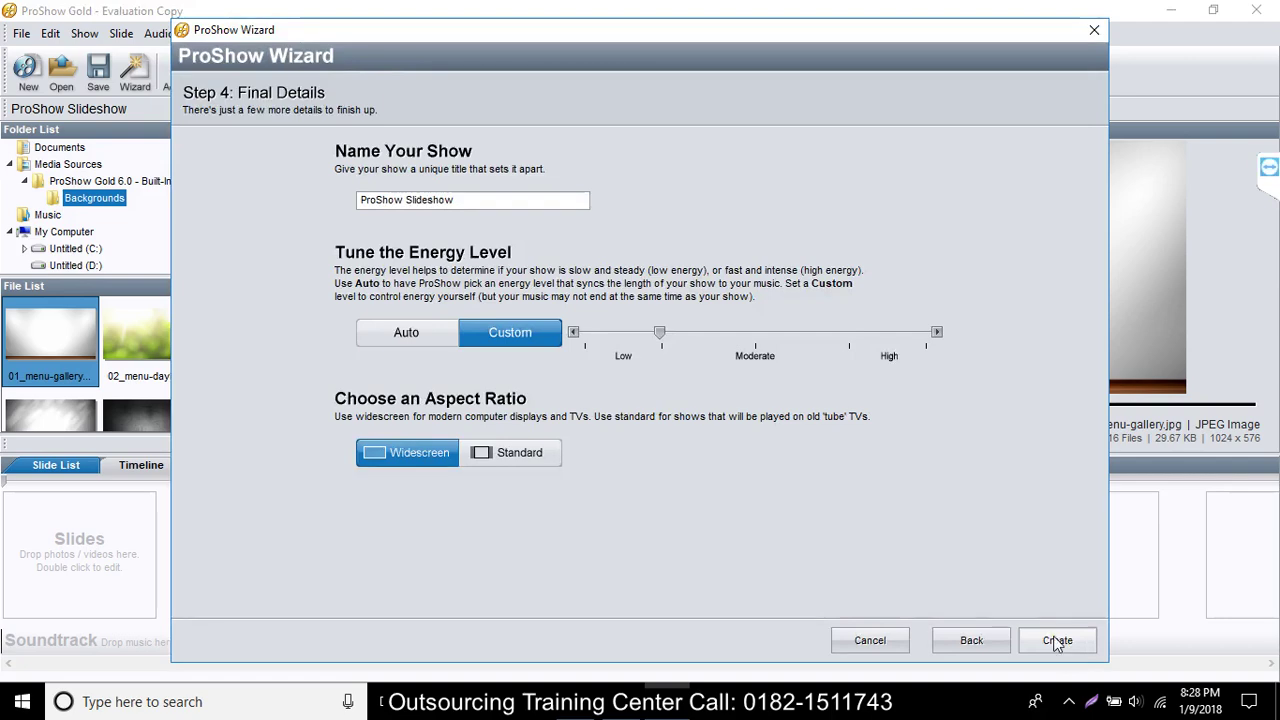
{"action": "left_click", "coordinate": [1057, 642]}
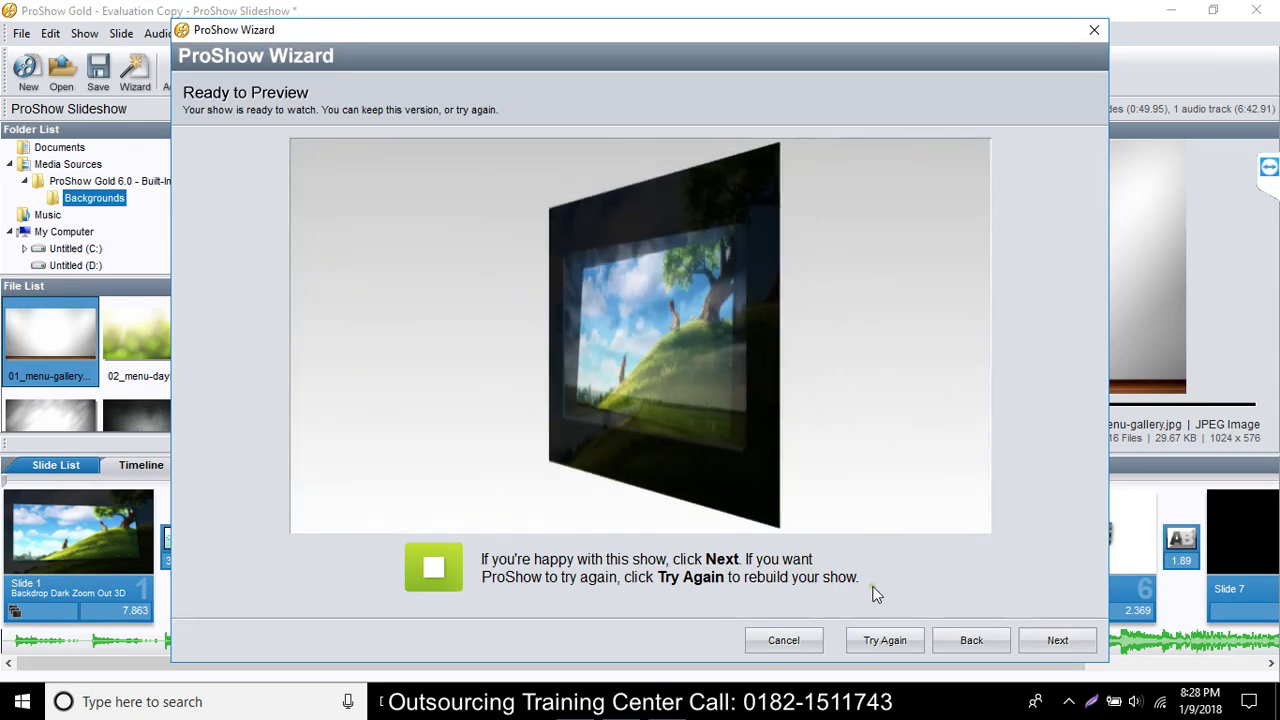
Have the wizard rebuild the show for another preview, and discard the result by cancelling the wizard
{"action": "left_click", "coordinate": [891, 643]}
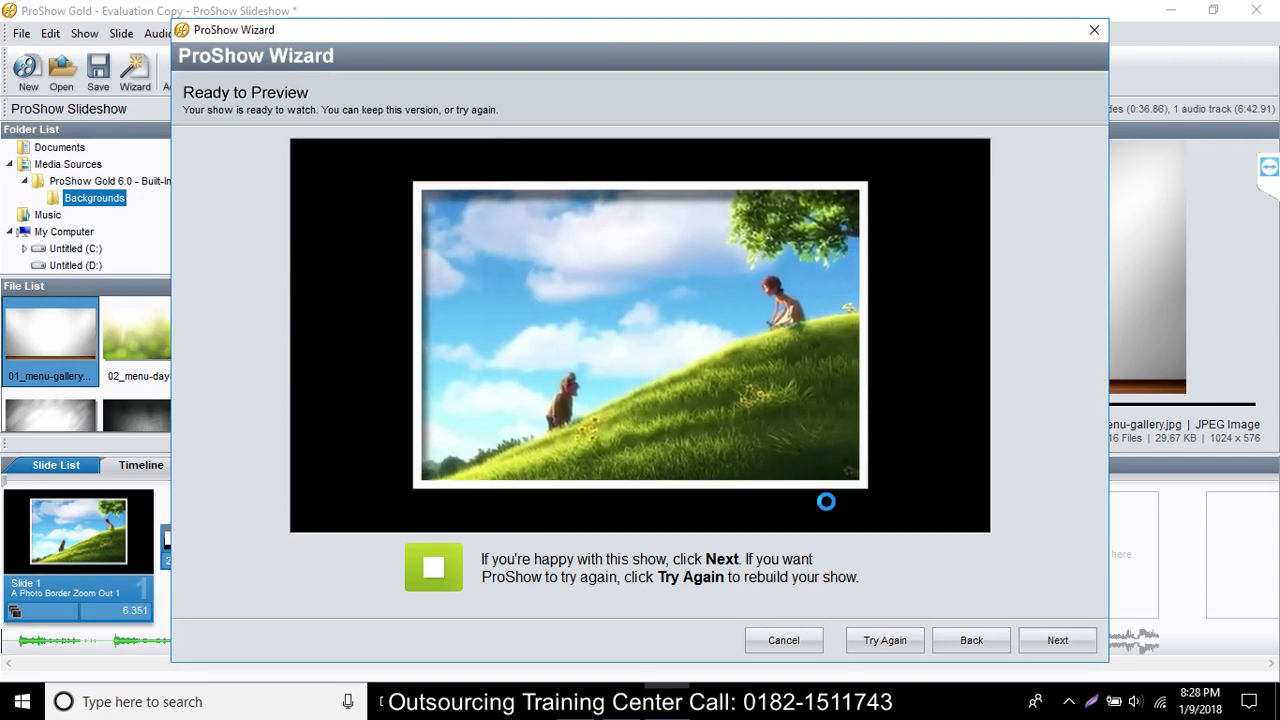
{"action": "left_click", "coordinate": [950, 644]}
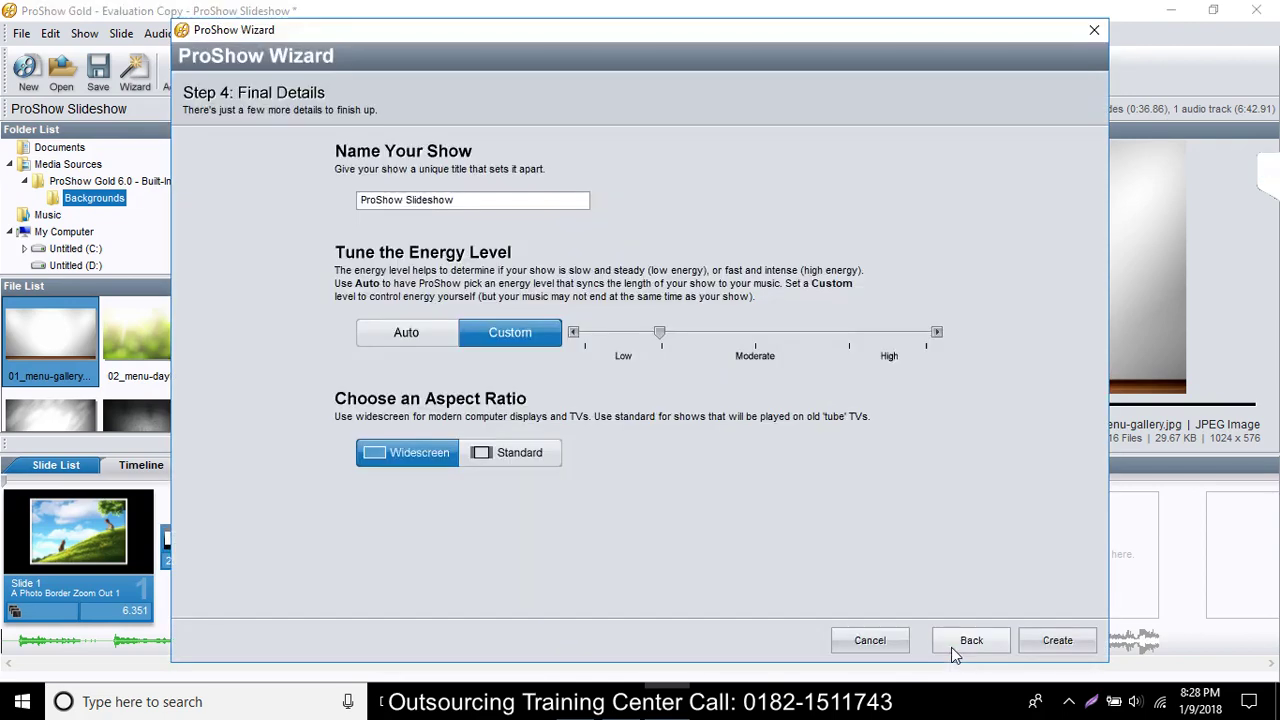
{"action": "left_click", "coordinate": [1056, 643]}
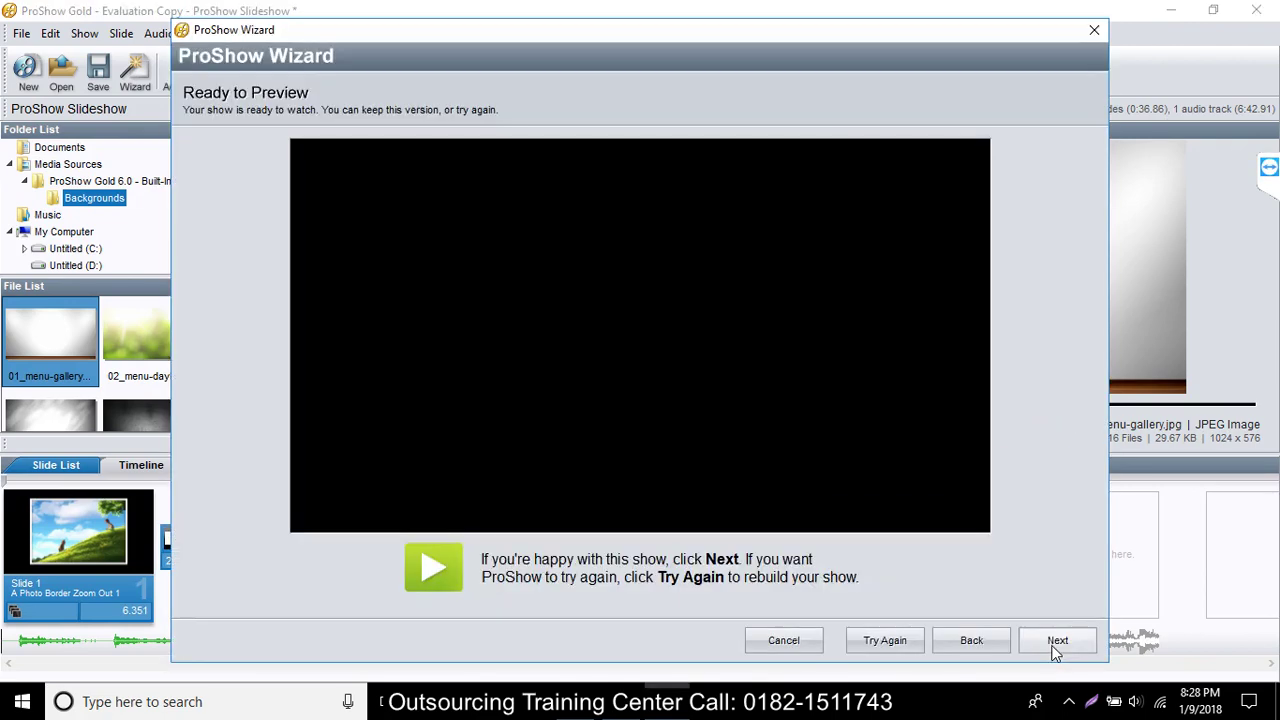
{"action": "left_click", "coordinate": [806, 646]}
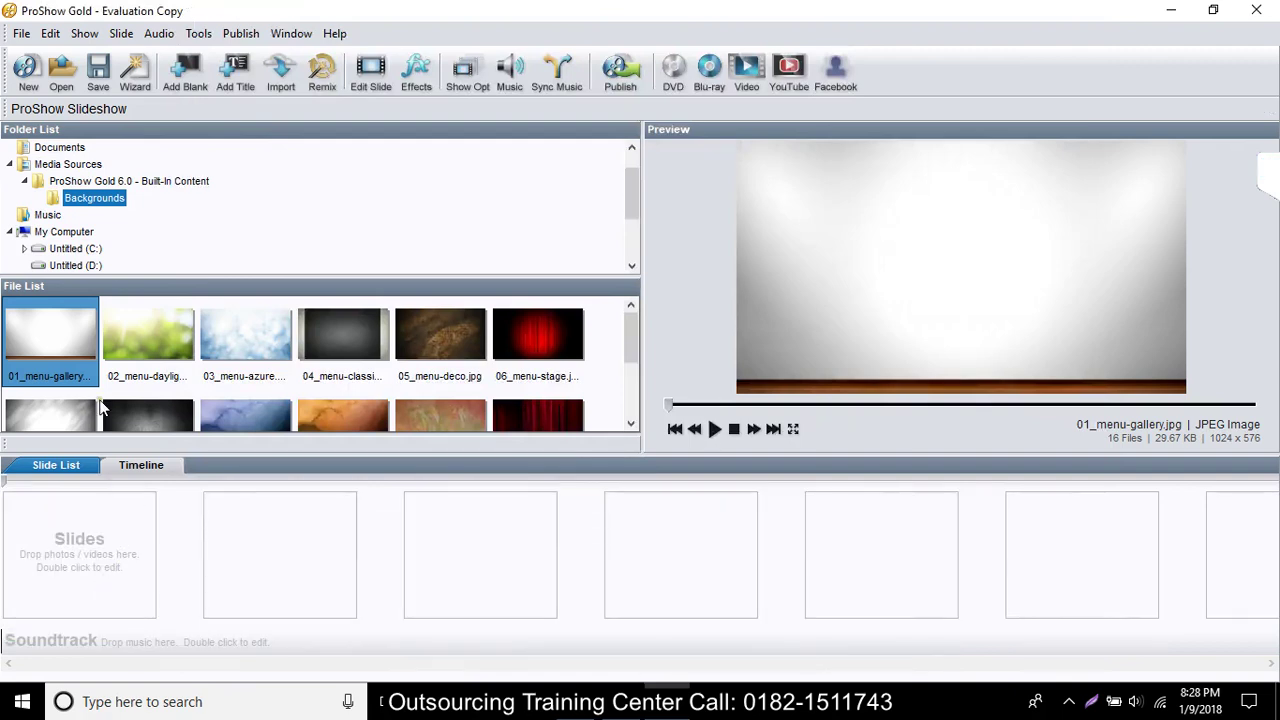
Add the built-in backgrounds 01_menu-gallery and 02_menu-daylight to the show as slides
{"action": "left_click", "coordinate": [38, 340]}
{"action": "right_click", "coordinate": [36, 338]}
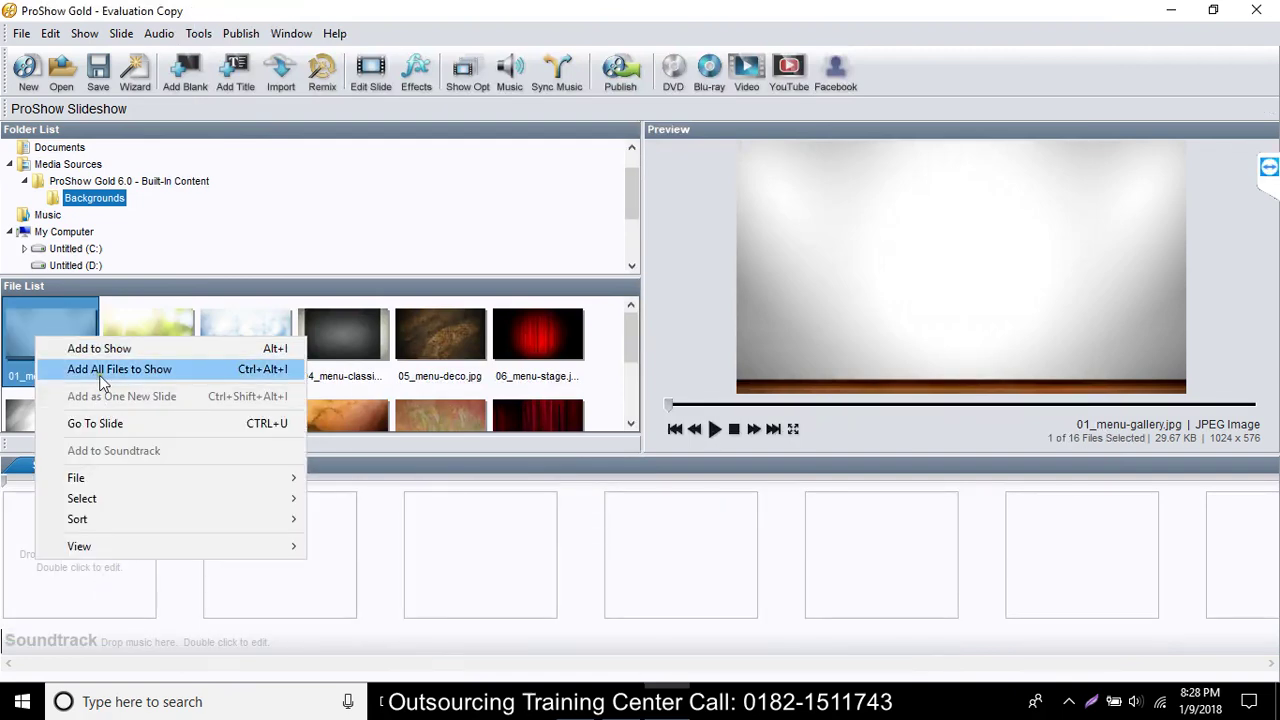
{"action": "left_click", "coordinate": [103, 349]}
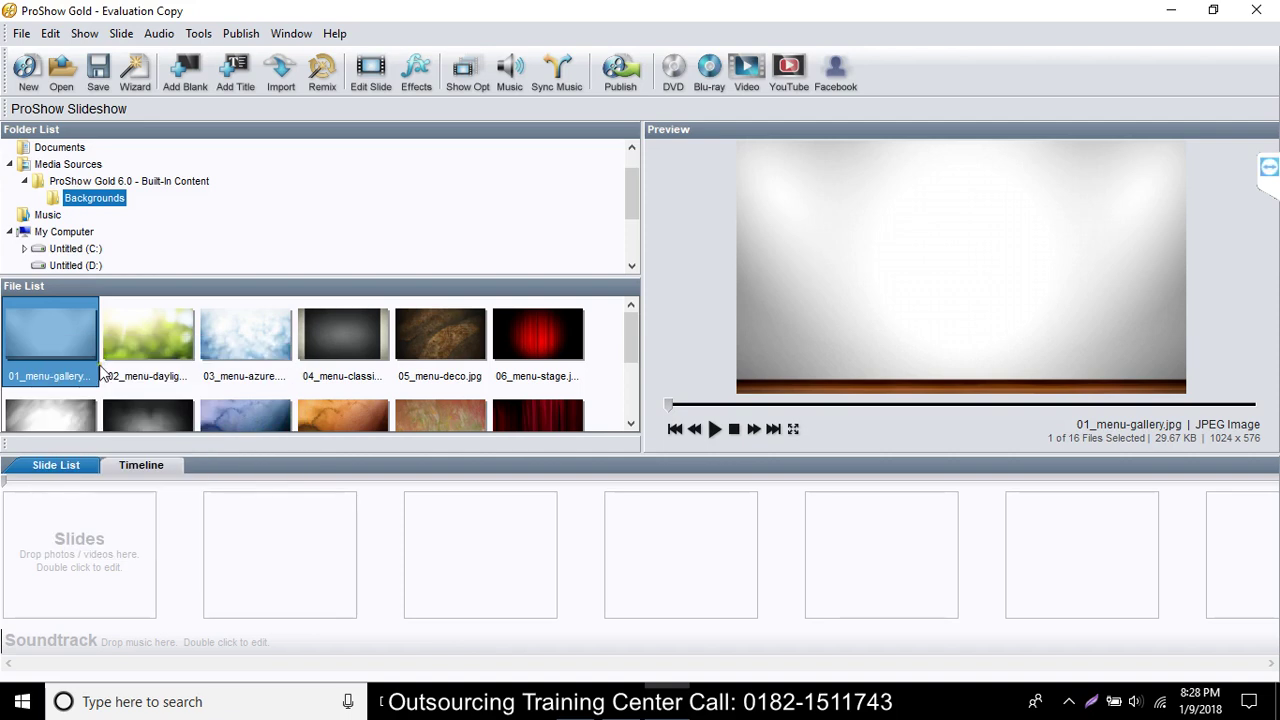
{"action": "left_click", "coordinate": [162, 337]}
{"action": "right_click", "coordinate": [162, 337]}
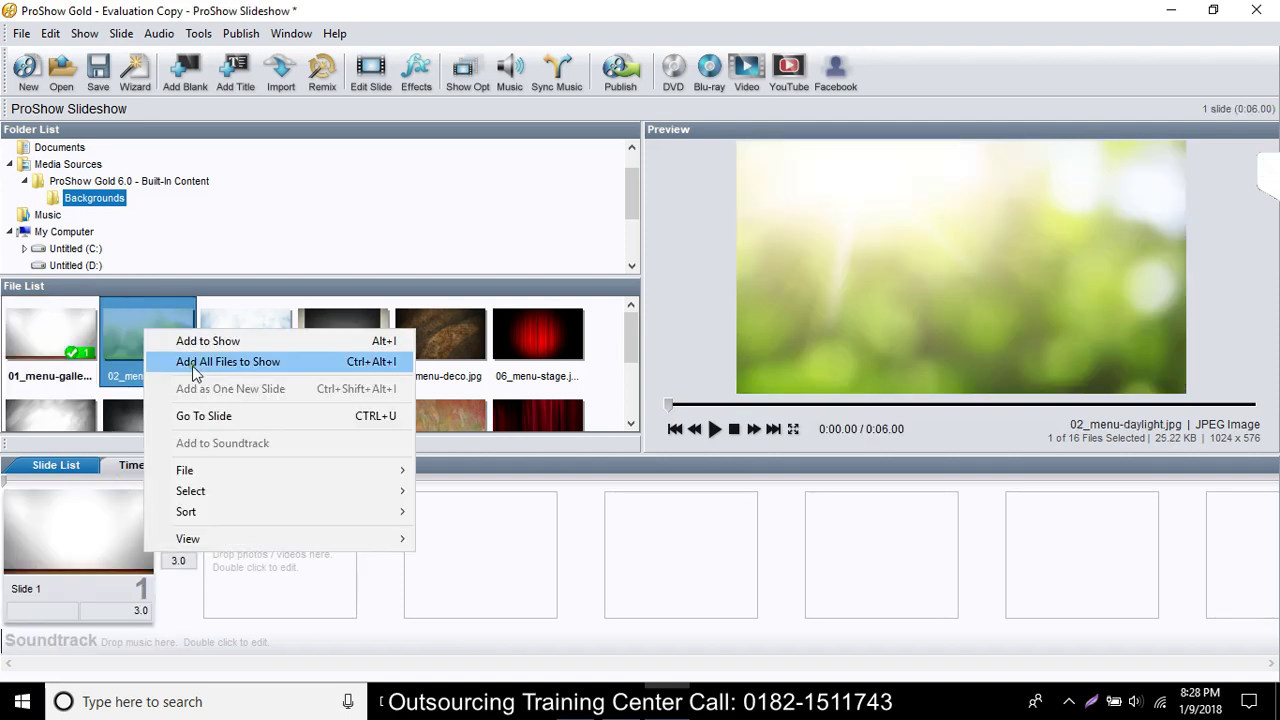
{"action": "left_click", "coordinate": [215, 342]}
Add all files of the Backgrounds folder to the show at once
{"action": "right_click", "coordinate": [302, 337]}
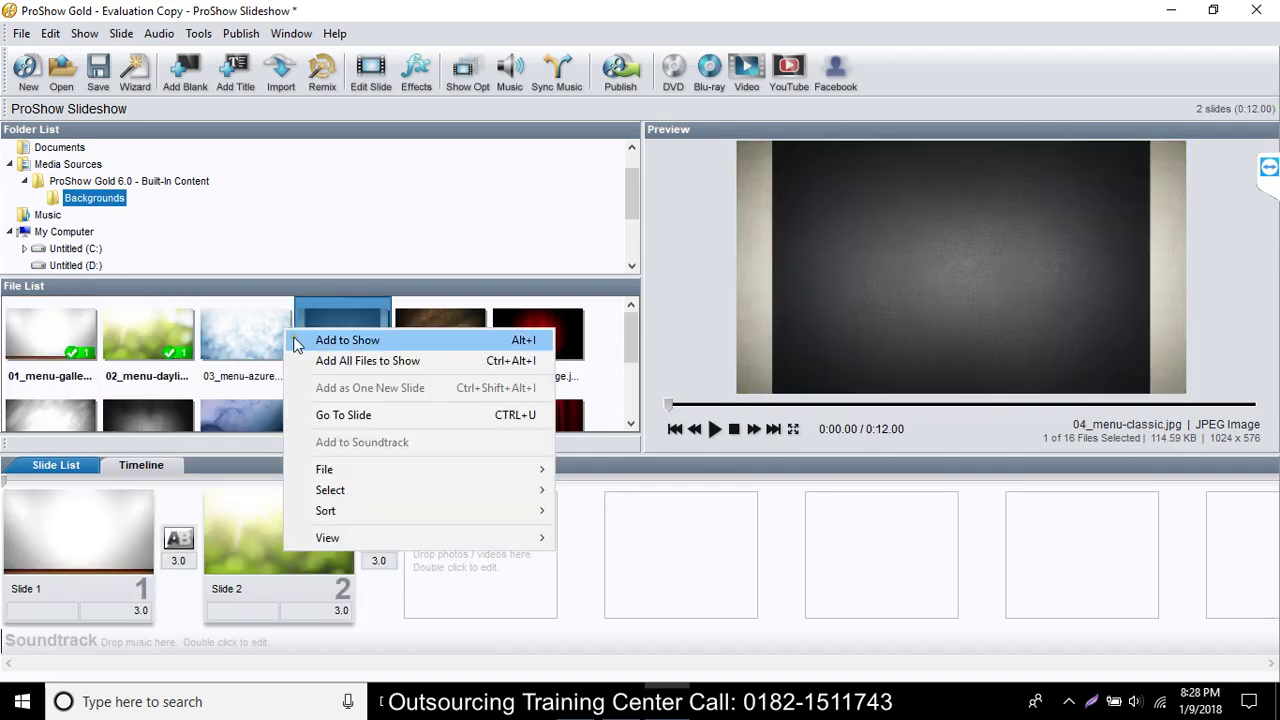
{"action": "left_click", "coordinate": [330, 362]}
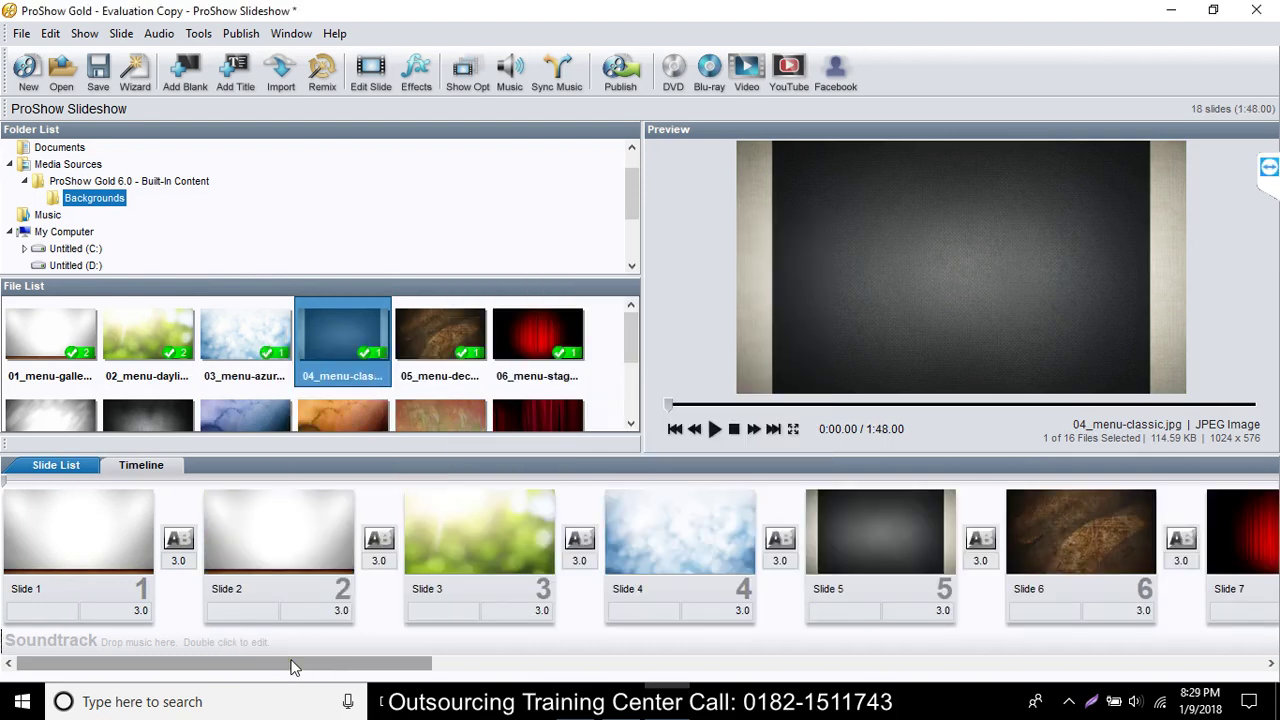
{"action": "left_click_drag", "start_coordinate": [290, 663], "coordinate": [83, 558]}
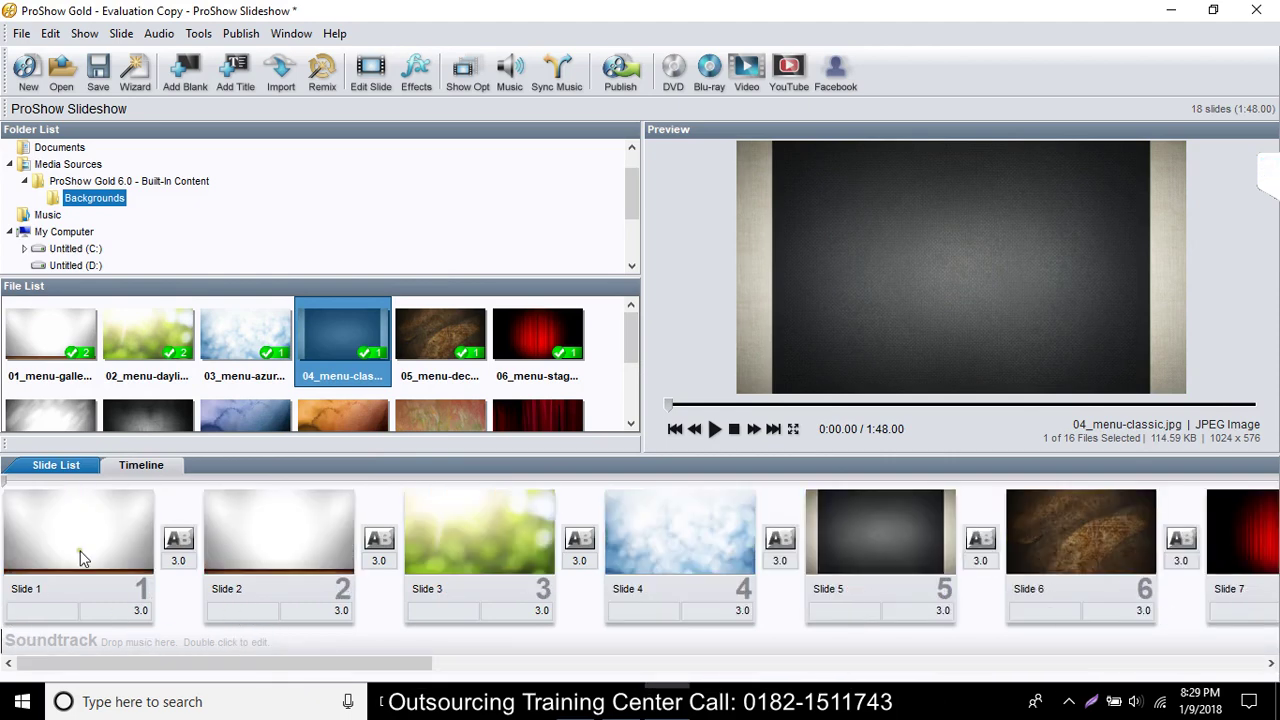
Open the slide options of slide 1 and preview the A Photo Border Landscape Caption 1 style
{"action": "left_click", "coordinate": [55, 547]}
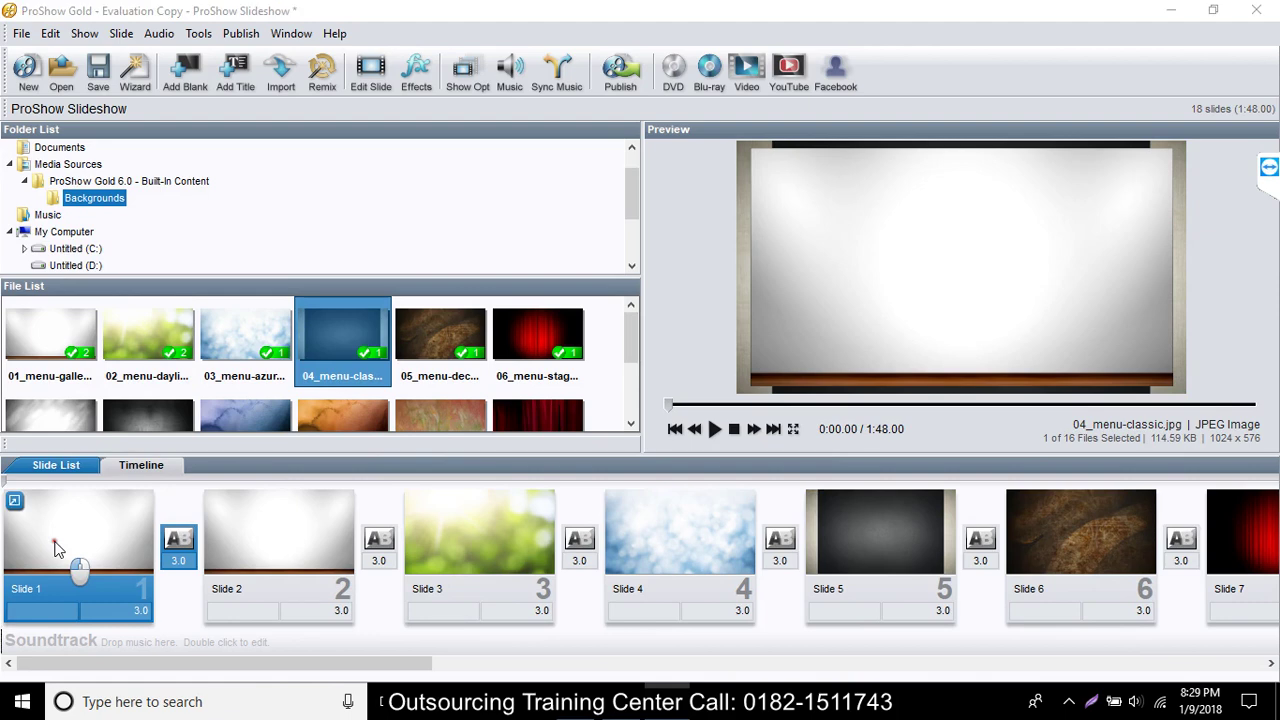
{"action": "double_click", "coordinate": [55, 547]}
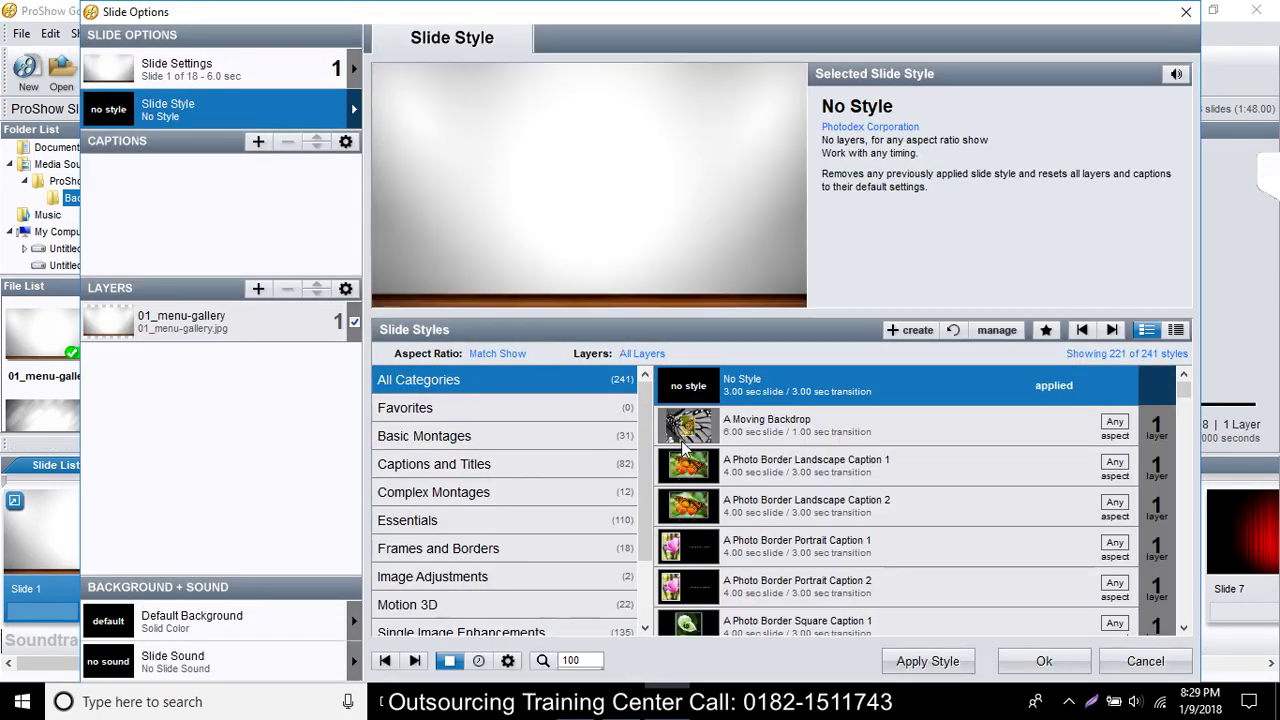
{"action": "left_click", "coordinate": [710, 477]}
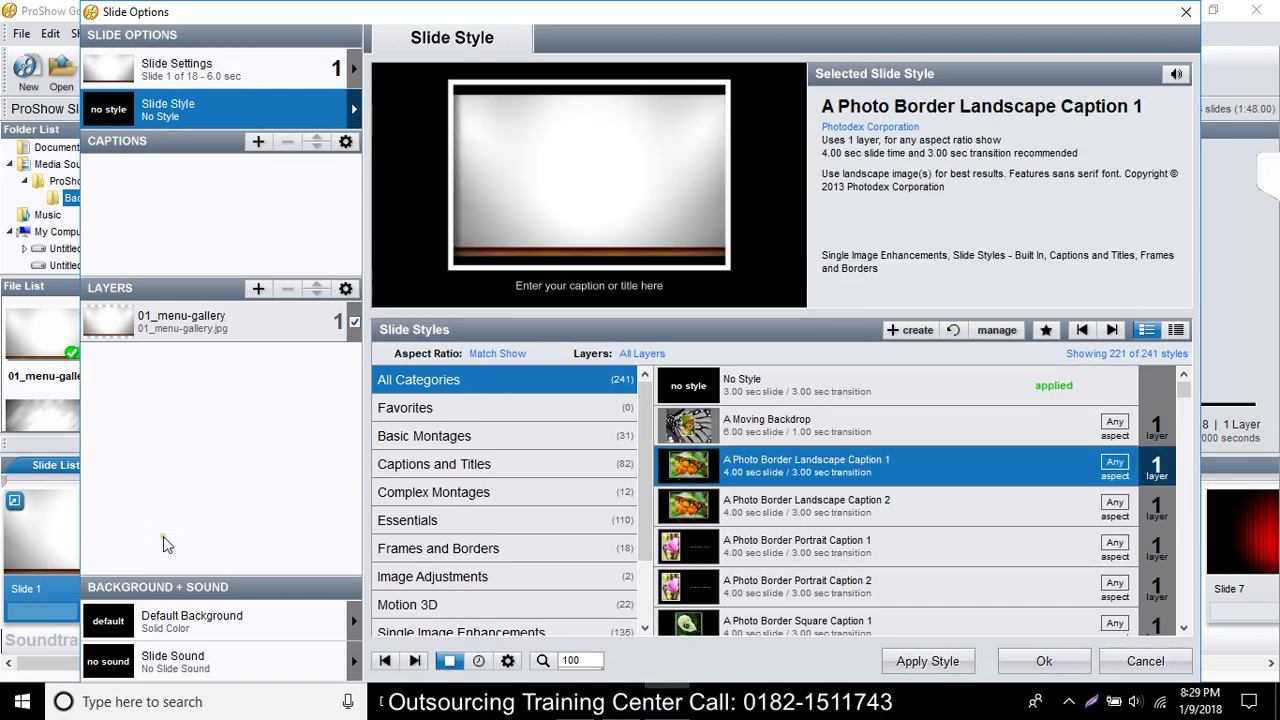
Browse the Complex Montages slide styles, previewing Display of Nine Still and Swap Left 1
{"action": "left_click", "coordinate": [510, 492]}
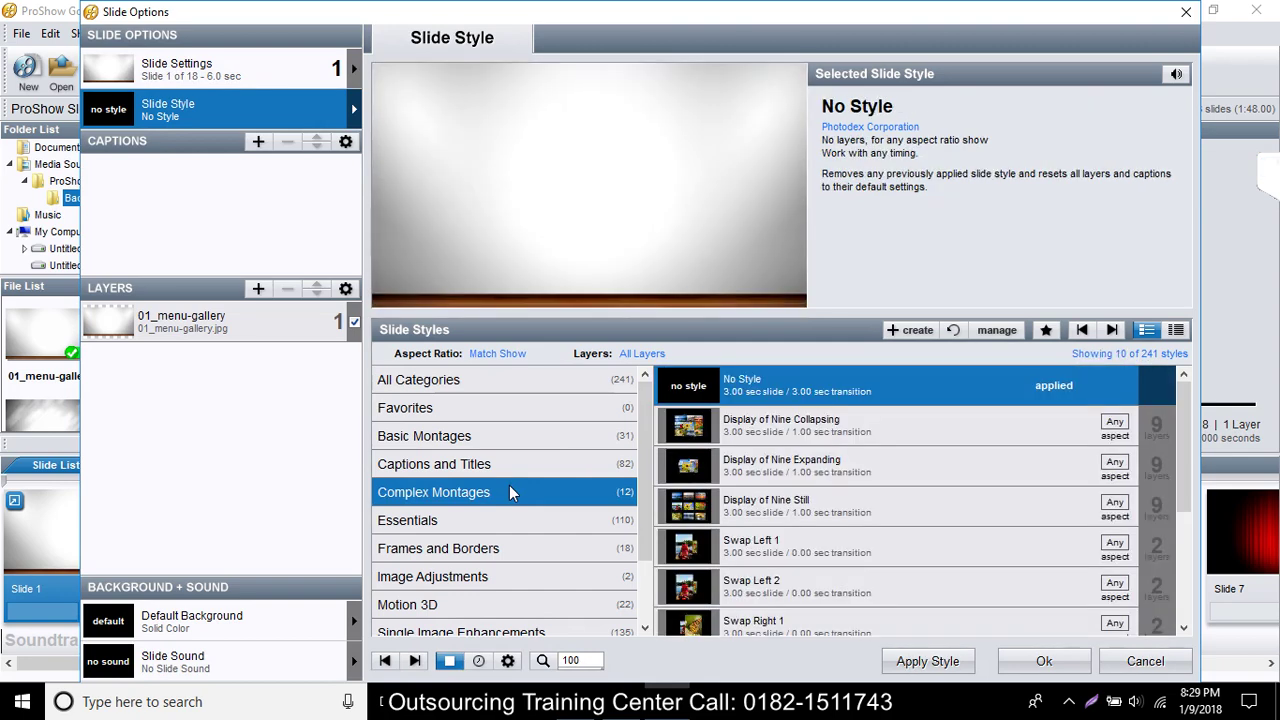
{"action": "left_click", "coordinate": [745, 505]}
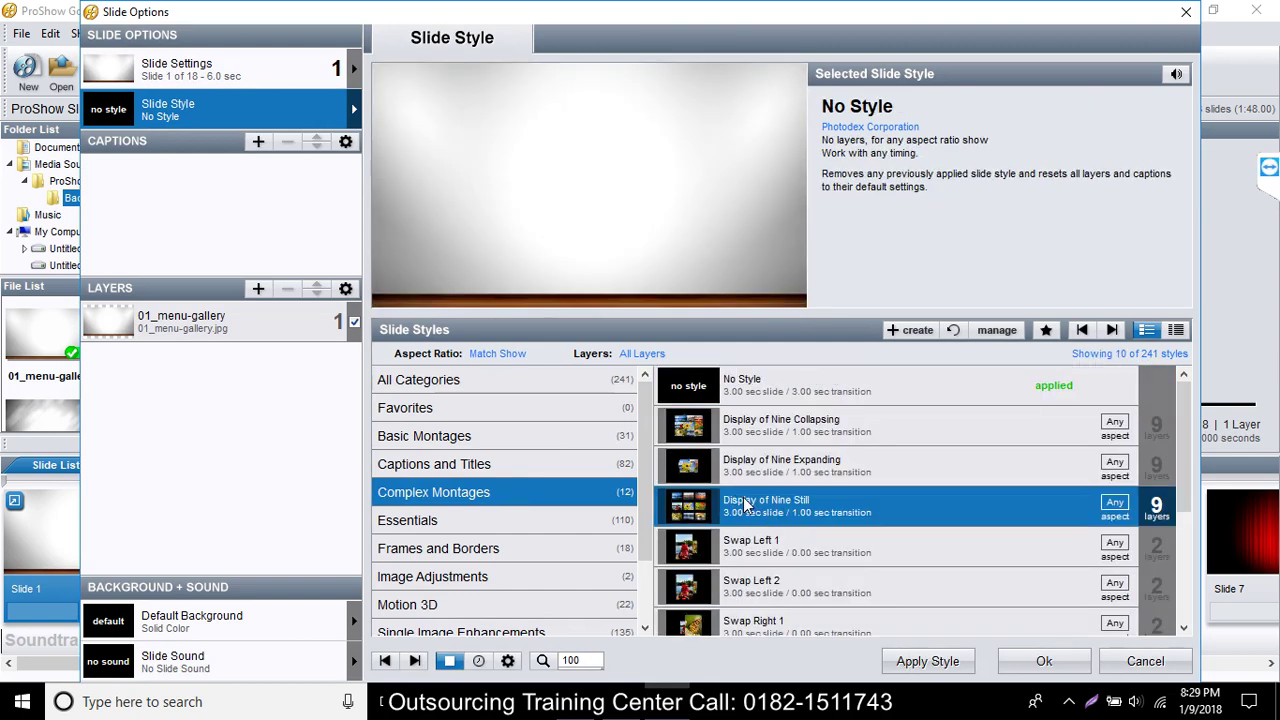
{"action": "left_click", "coordinate": [733, 555]}
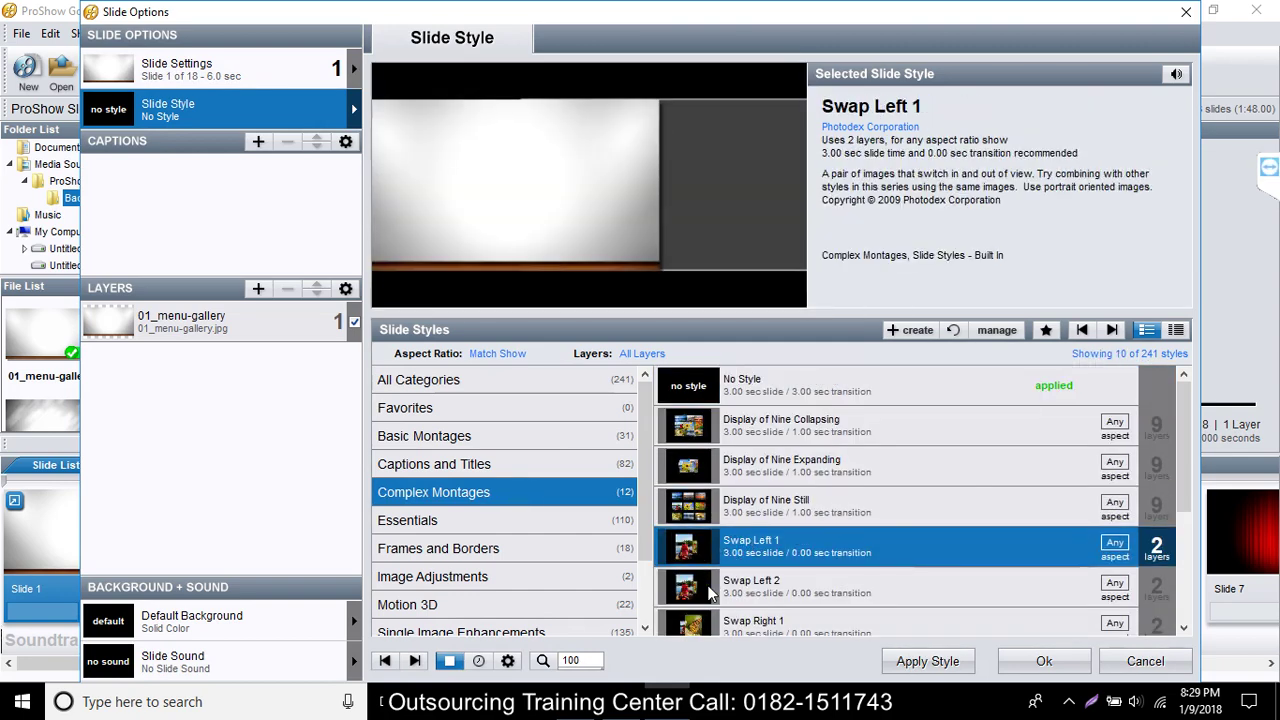
{"action": "scroll", "coordinate": [710, 585], "scroll_direction": "down", "scroll_amount": 5}
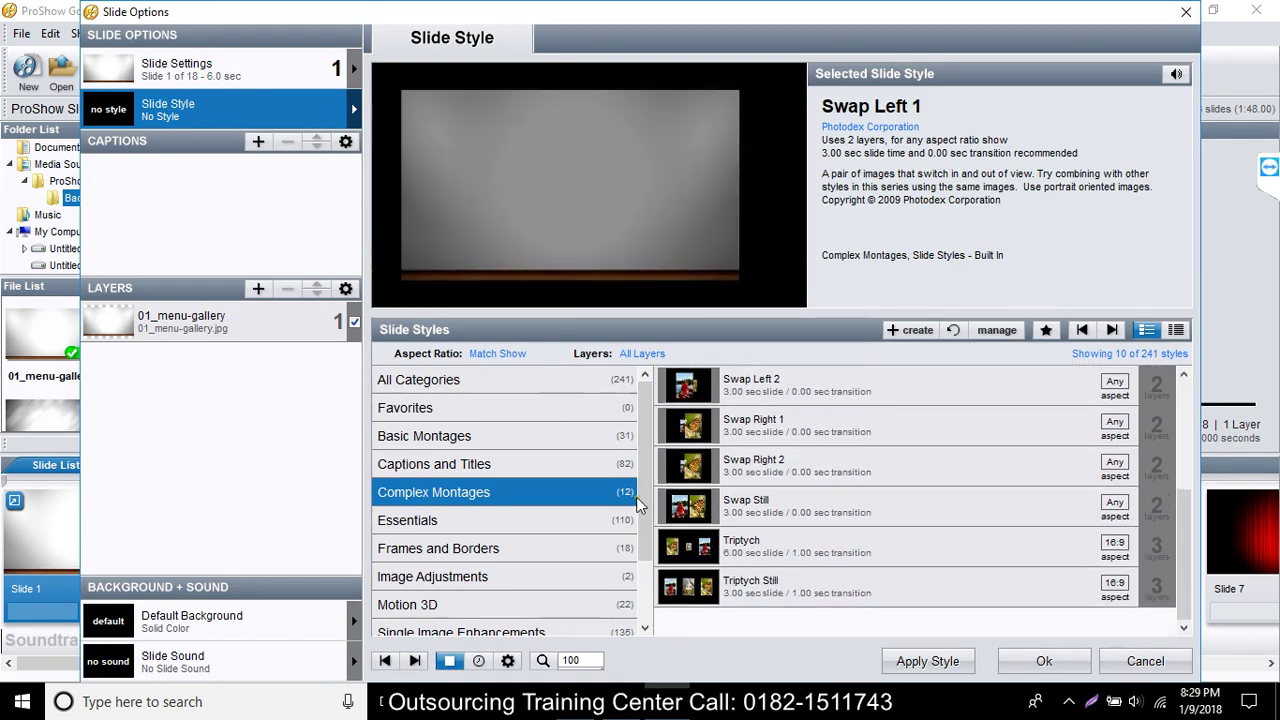
Look through further style categories and preview Backdrop Dark Zoom In 3D from Motion 3D on slide 1
{"action": "left_click", "coordinate": [630, 548]}
{"action": "left_click", "coordinate": [560, 577]}
{"action": "left_click", "coordinate": [462, 606]}
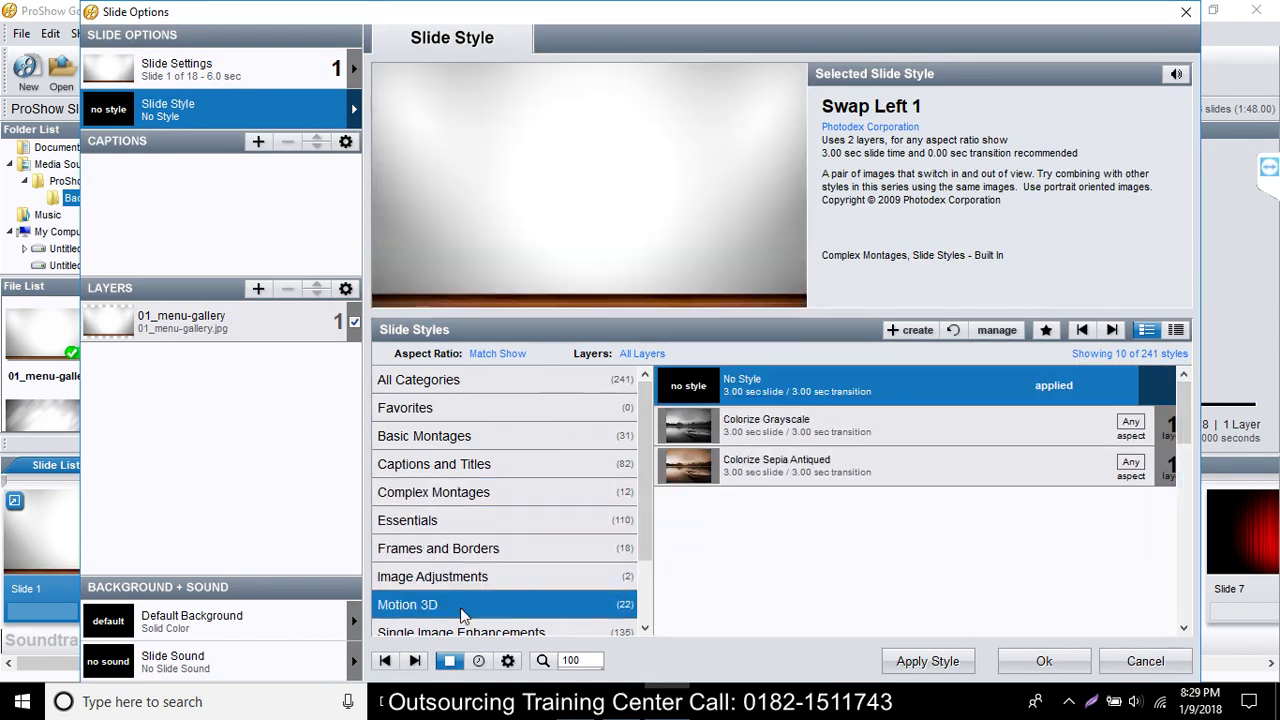
{"action": "left_click", "coordinate": [725, 438]}
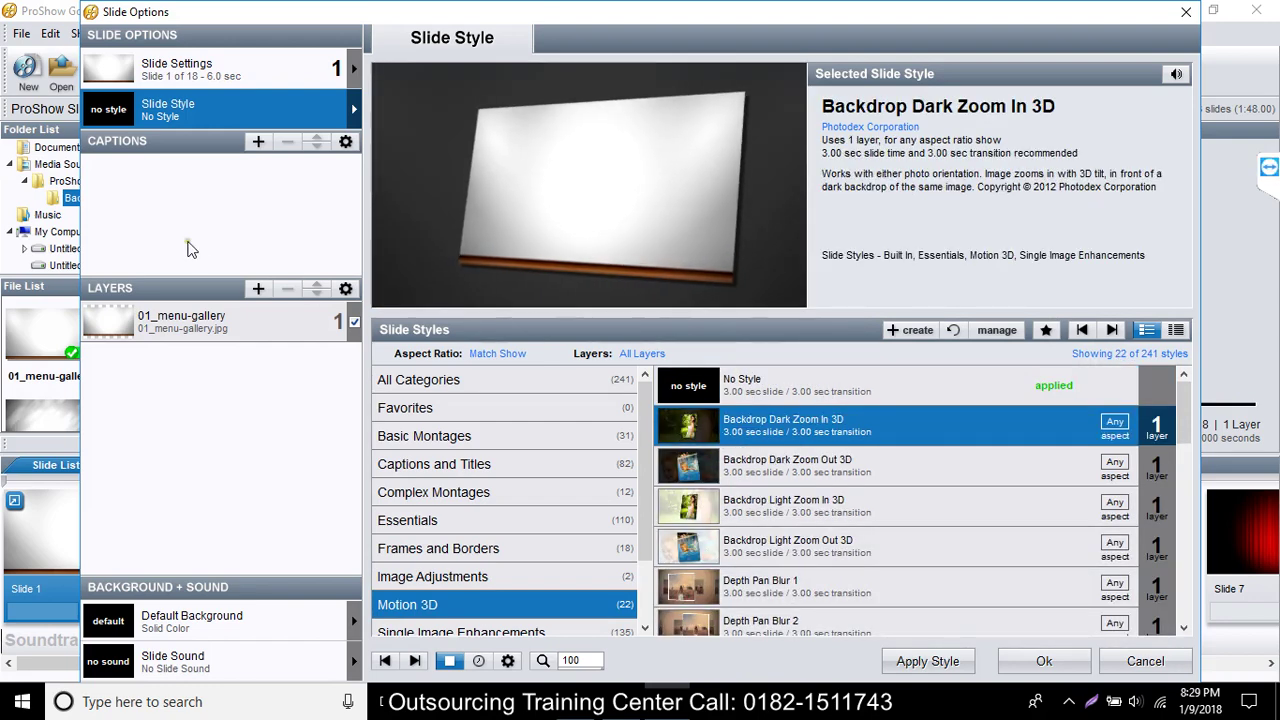
Add the caption "Outsourcing" to slide 1, enlarge it to about size 49 and place it below the slide's centre
{"action": "left_click", "coordinate": [257, 145]}
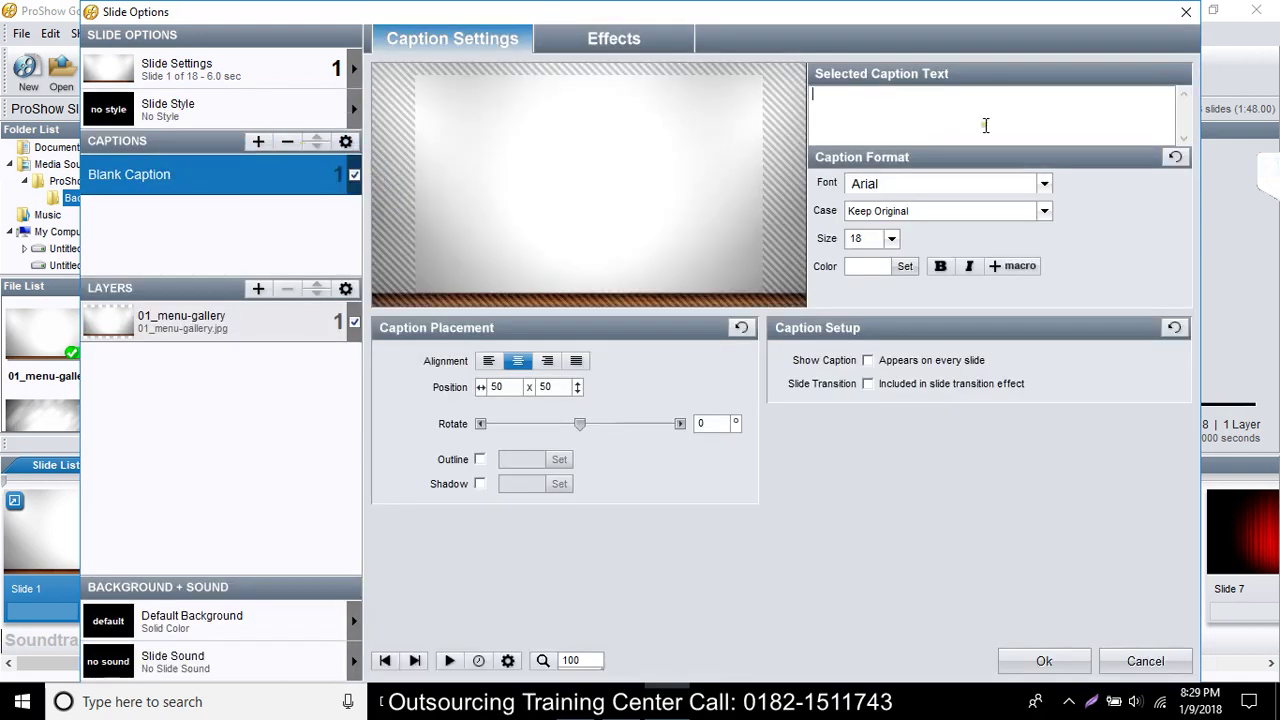
{"action": "type", "text": "Outso"}
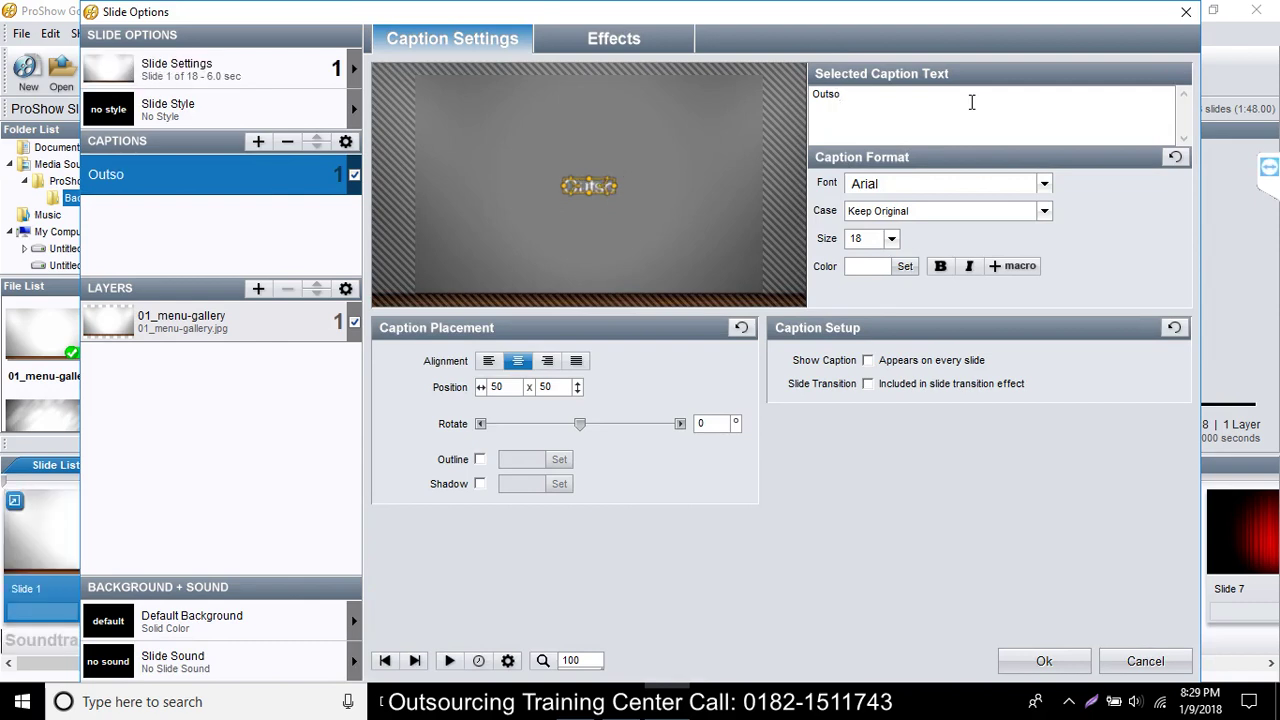
{"action": "type", "text": "uc"}
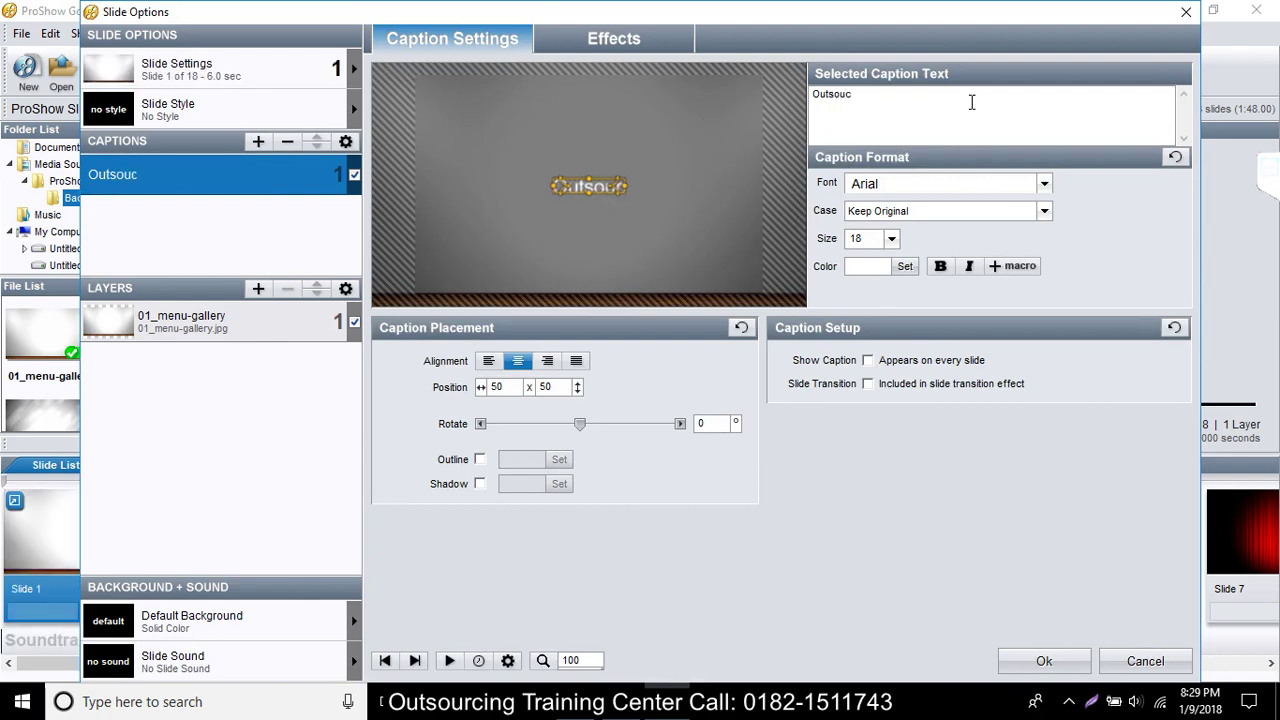
{"action": "type", "text": "ring"}
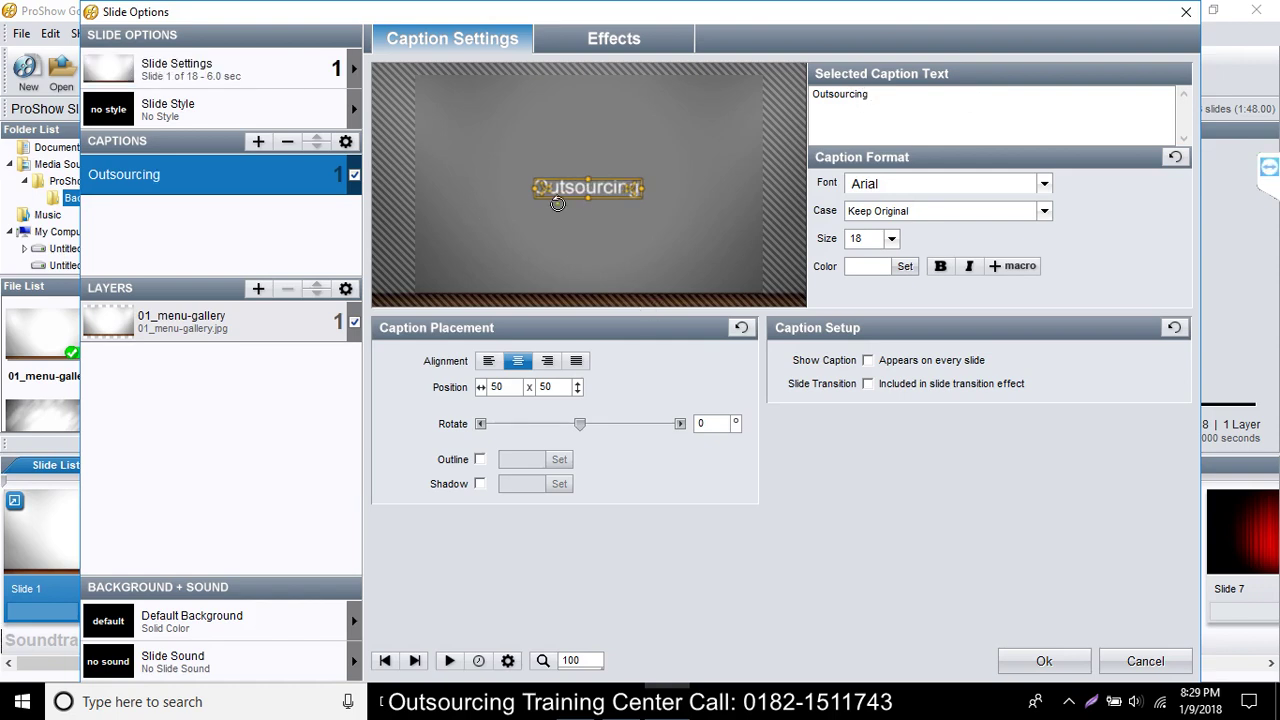
{"action": "left_click_drag", "start_coordinate": [651, 194], "coordinate": [585, 178]}
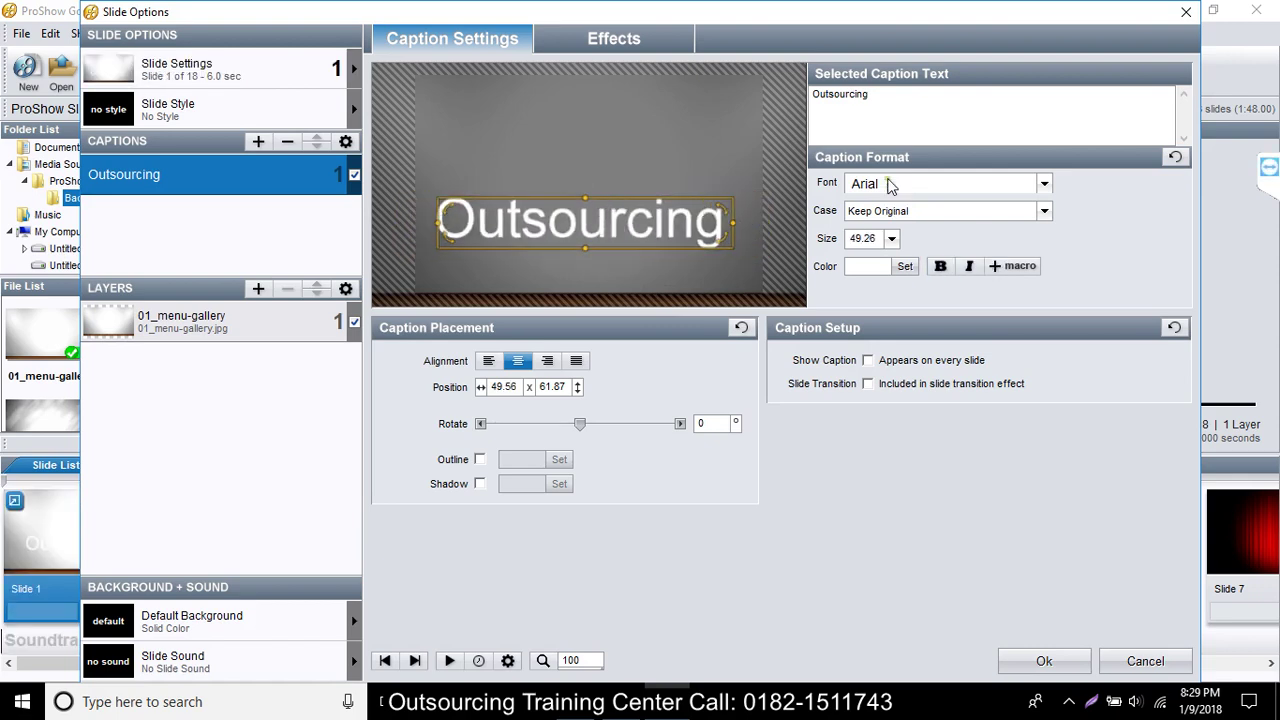
Format the caption in bold italic Arial Black with the red colour #FF0000 and accept the slide options
{"action": "left_click", "coordinate": [890, 184]}
{"action": "left_click", "coordinate": [898, 237]}
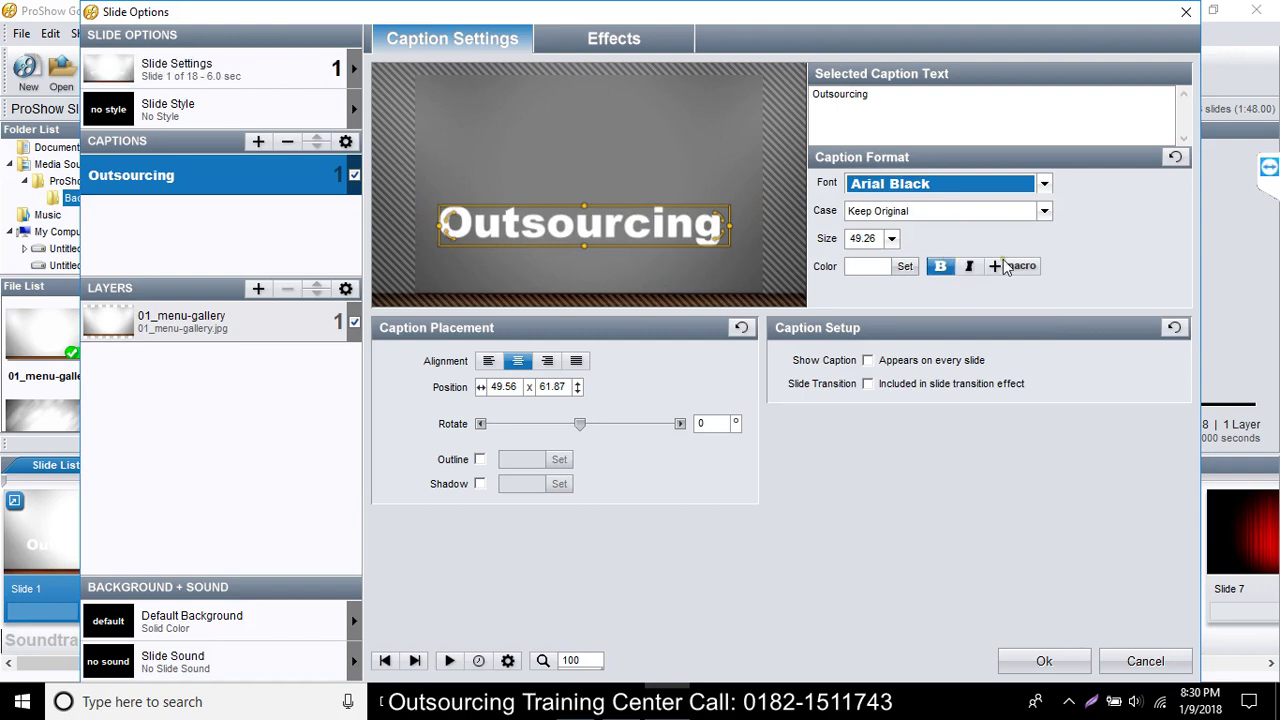
{"action": "left_click", "coordinate": [883, 238]}
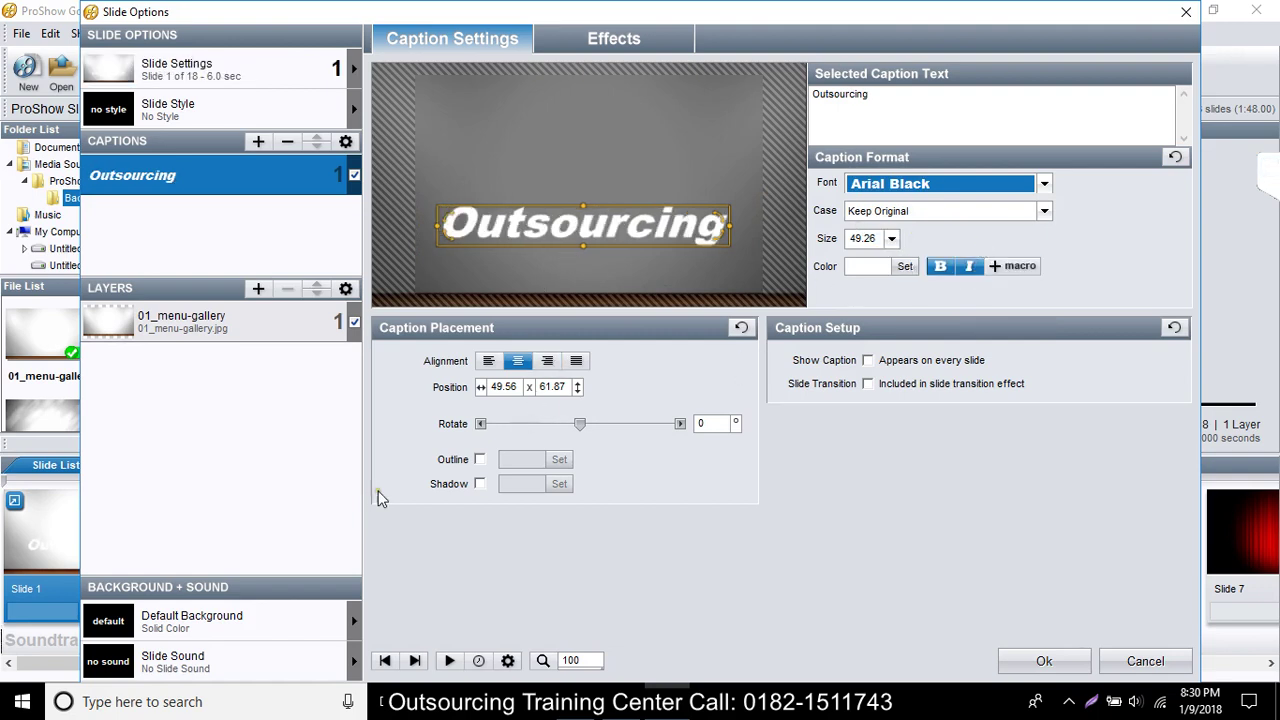
{"action": "left_click", "coordinate": [905, 266]}
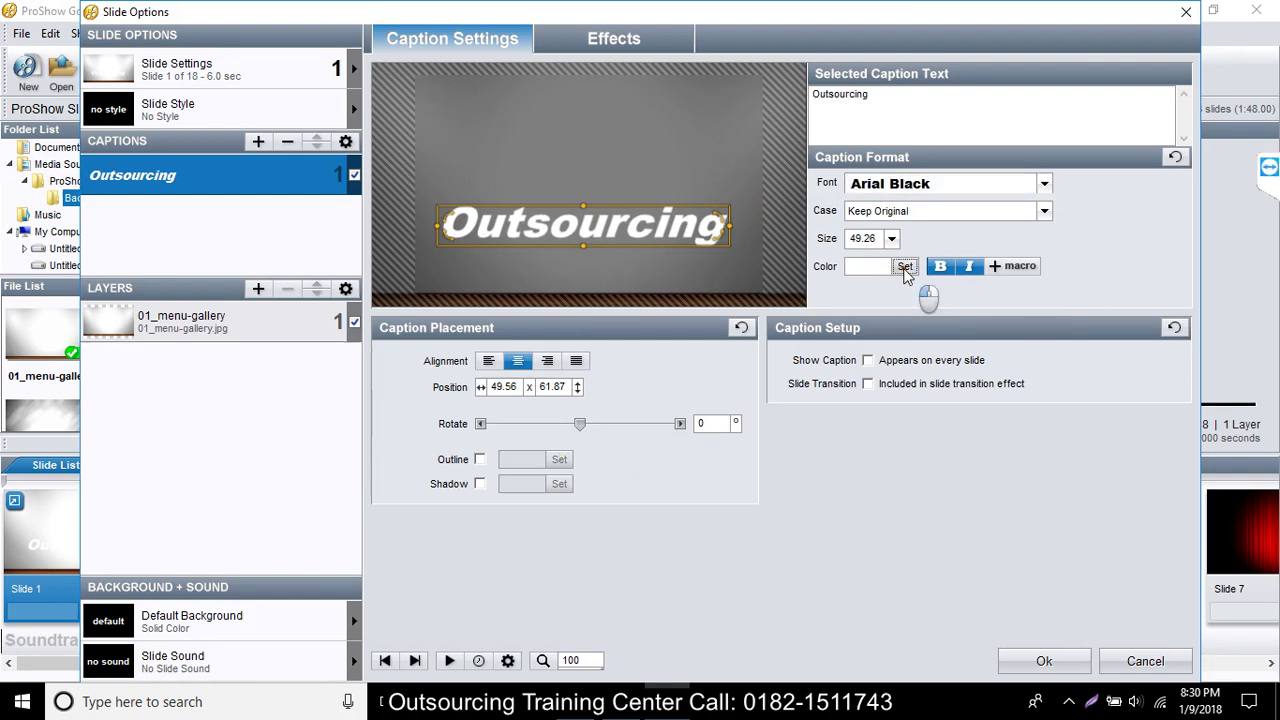
{"action": "left_click", "coordinate": [923, 343]}
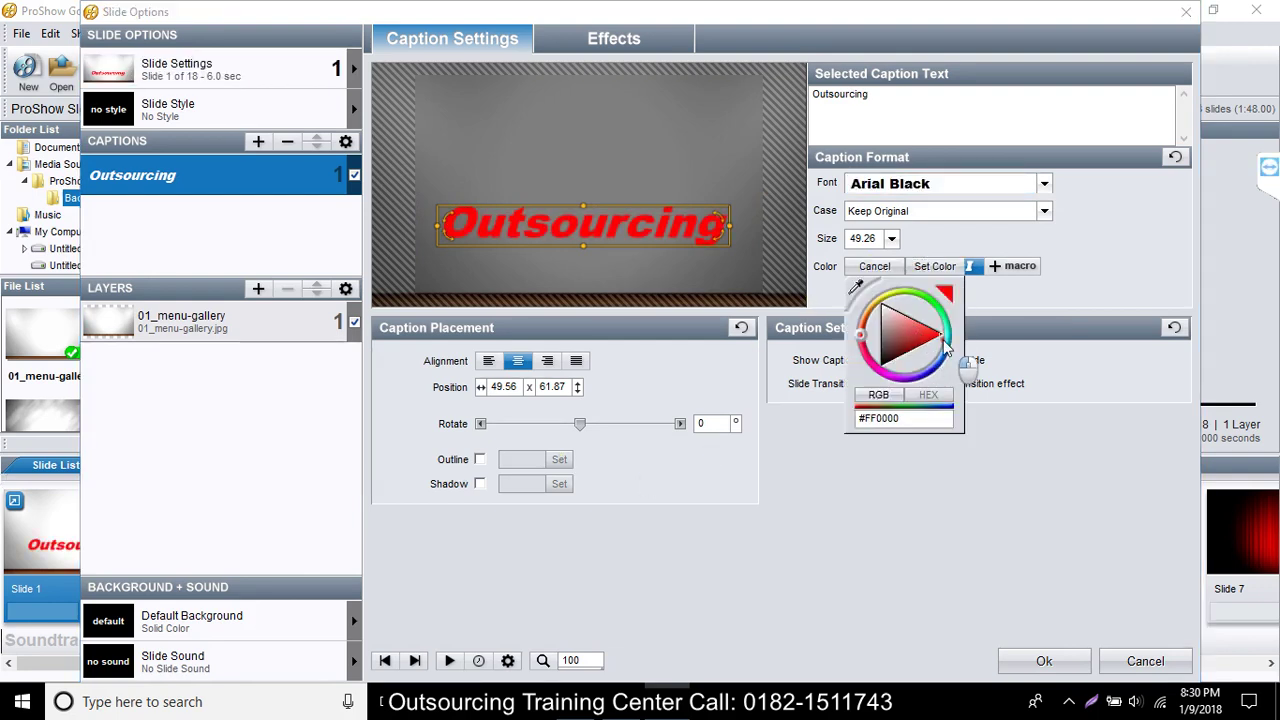
{"action": "left_click", "coordinate": [627, 259]}
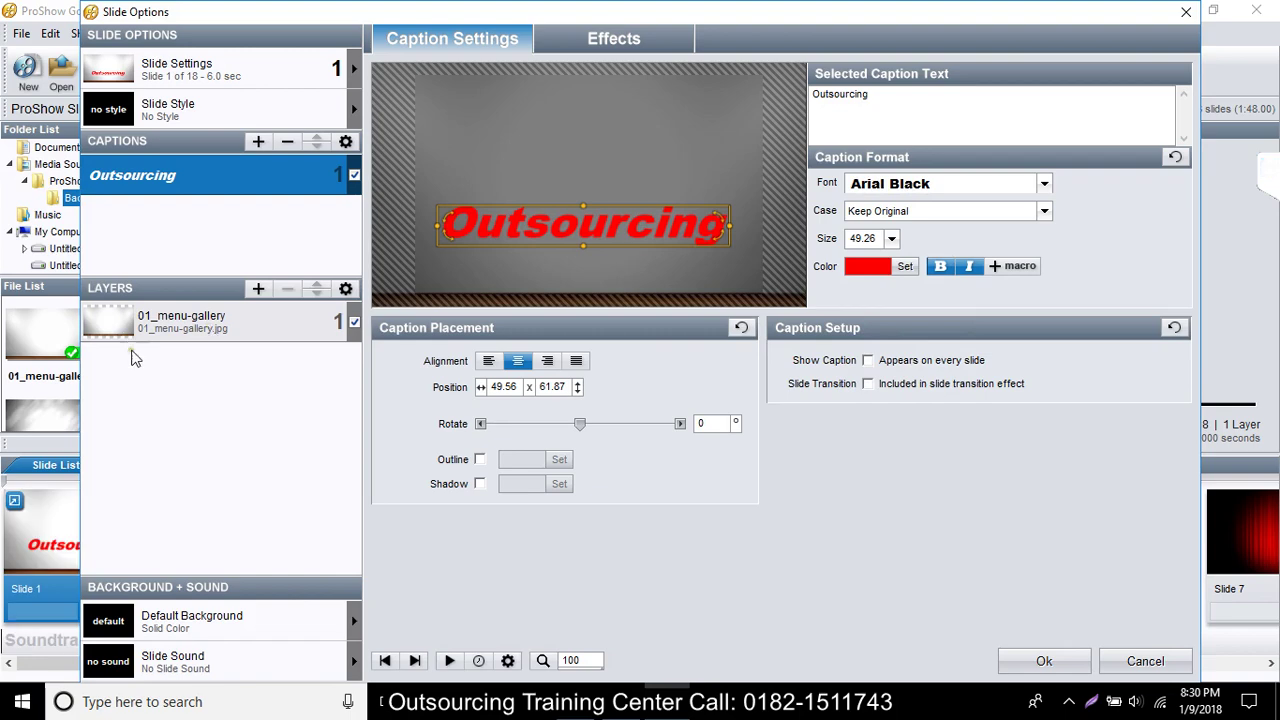
{"action": "left_click", "coordinate": [585, 38]}
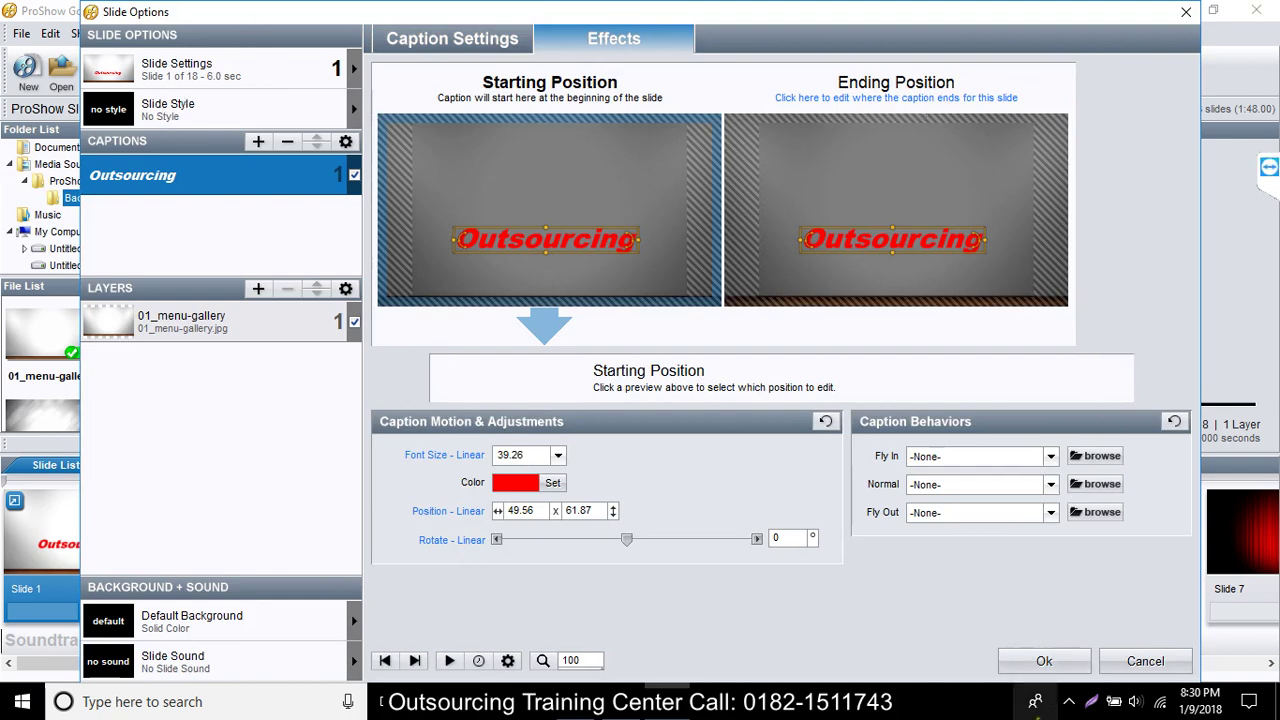
{"action": "left_click", "coordinate": [1044, 661]}
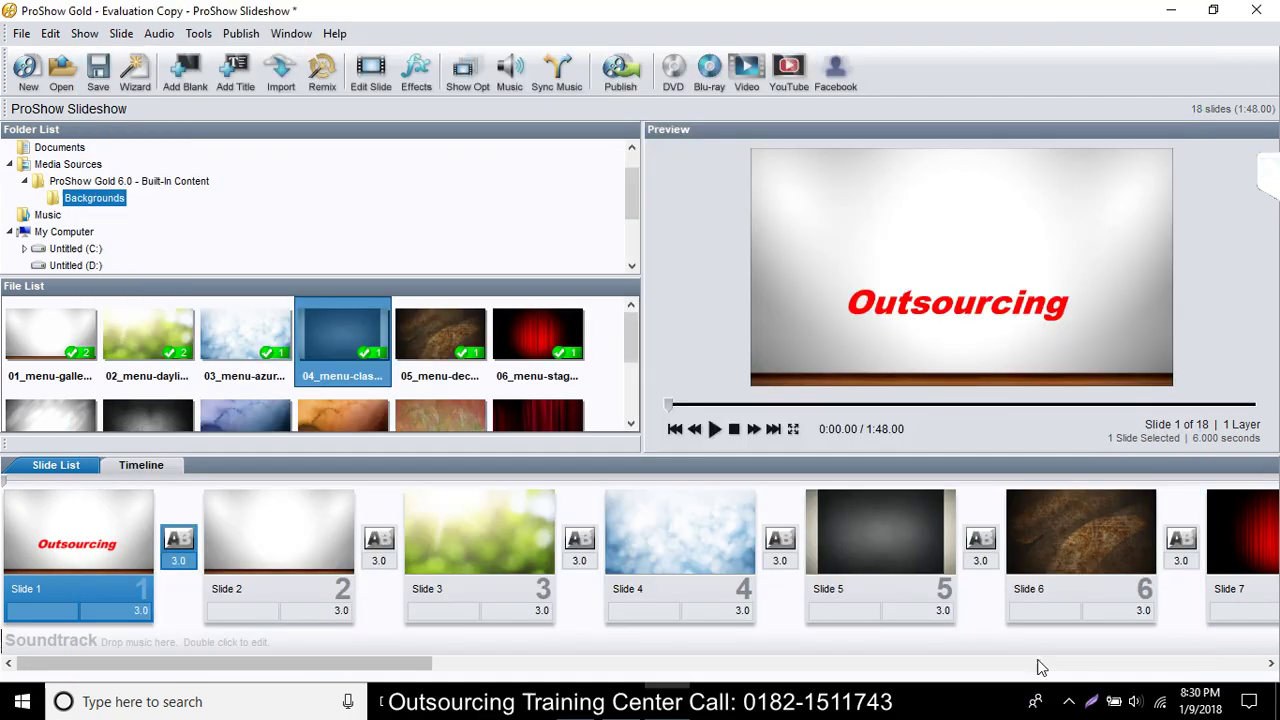
Add a first-name caption to slide 2 and set its starting position to about 20 x 53, rotated about 60 degrees
{"action": "left_click", "coordinate": [259, 549]}
{"action": "double_click", "coordinate": [259, 549]}
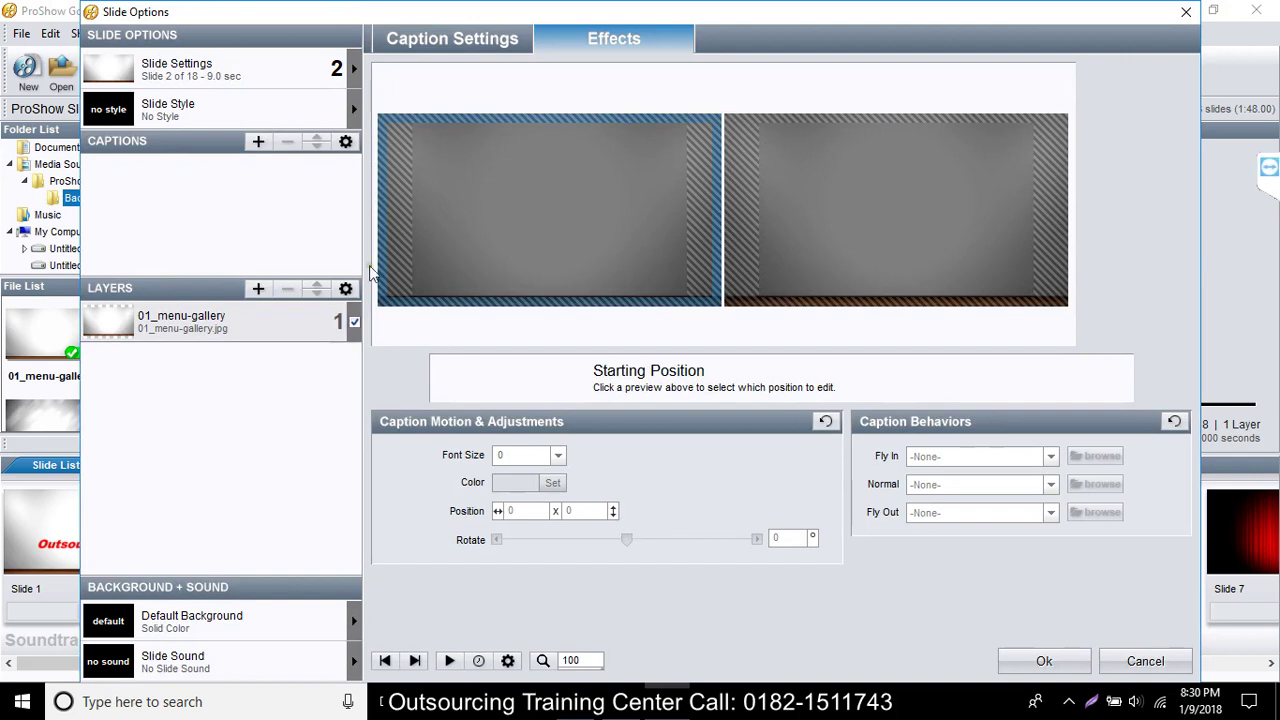
{"action": "left_click", "coordinate": [257, 143]}
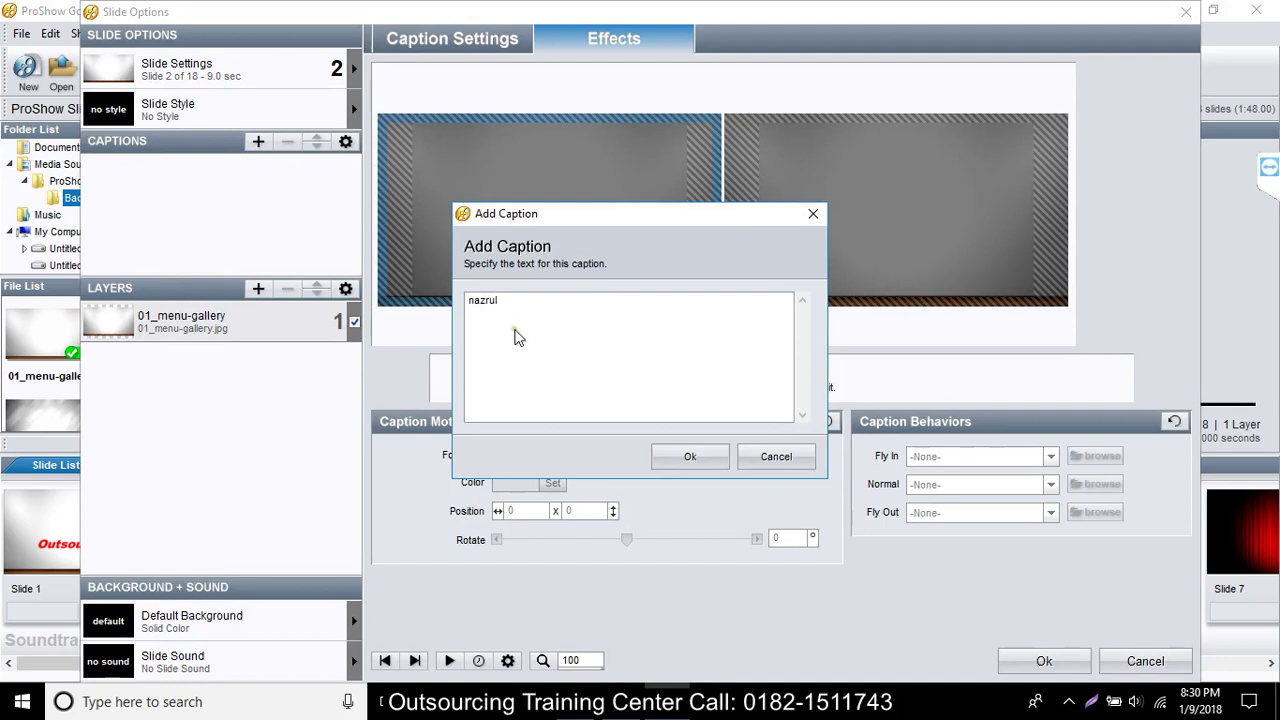
{"action": "left_click", "coordinate": [690, 456]}
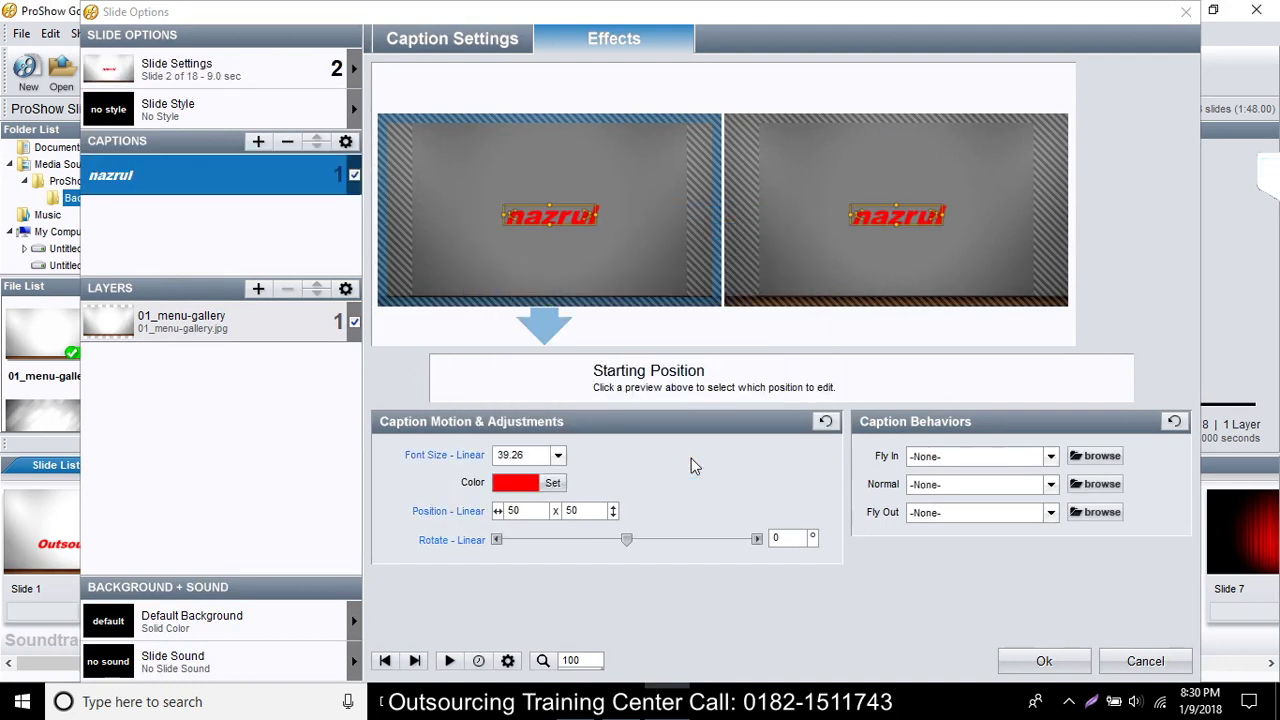
{"action": "left_click_drag", "start_coordinate": [591, 220], "coordinate": [497, 268]}
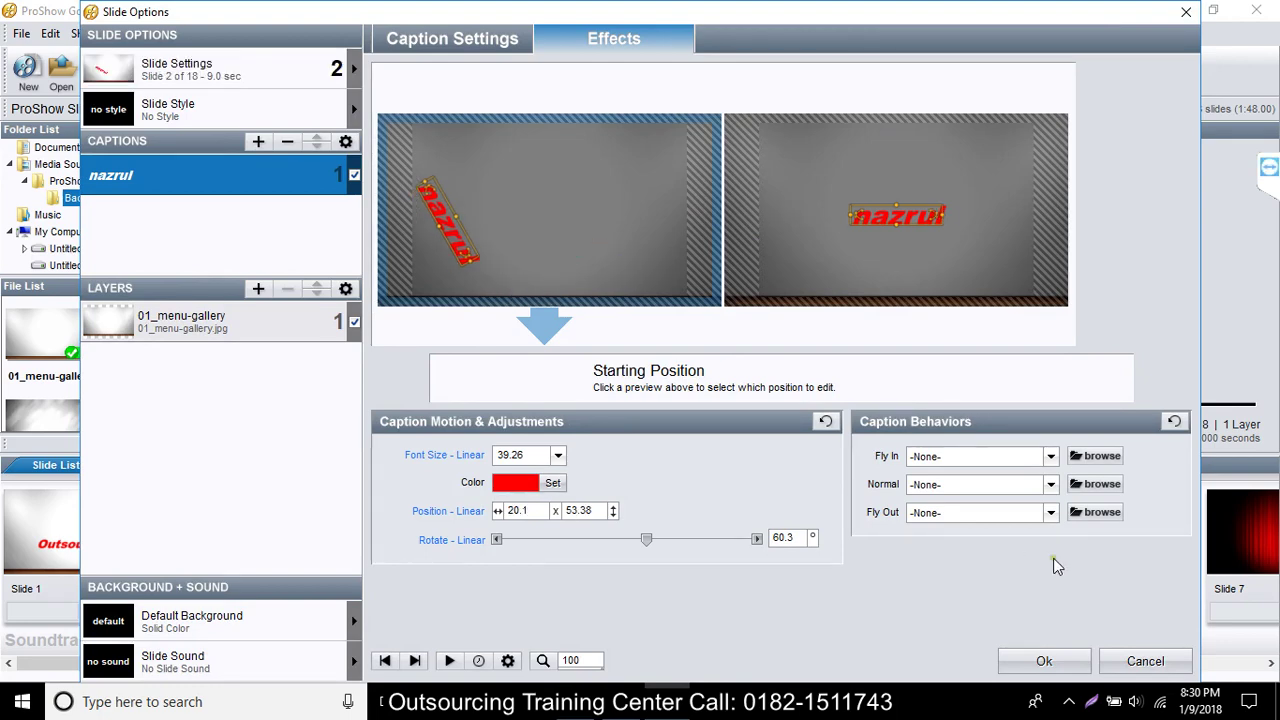
{"action": "left_click", "coordinate": [1062, 662]}
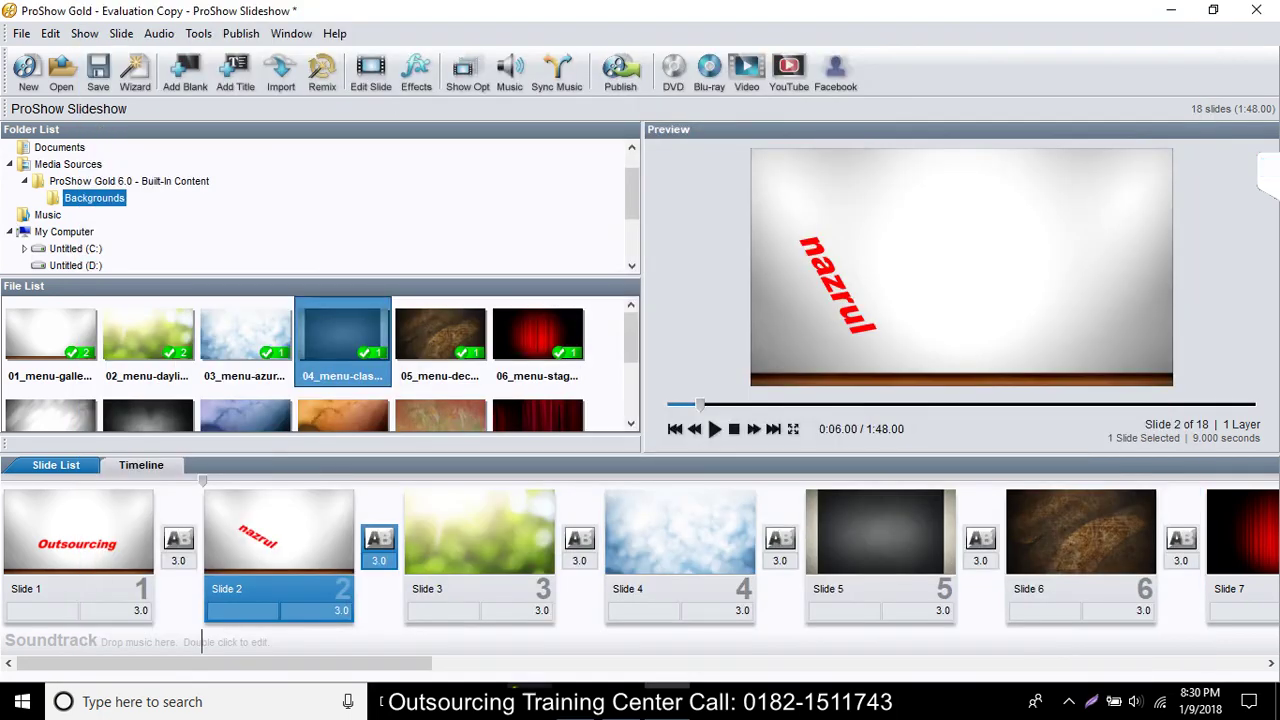
Look through slides 3 to 7 in the preview, one after another
{"action": "left_click", "coordinate": [462, 545]}
{"action": "left_click", "coordinate": [662, 548]}
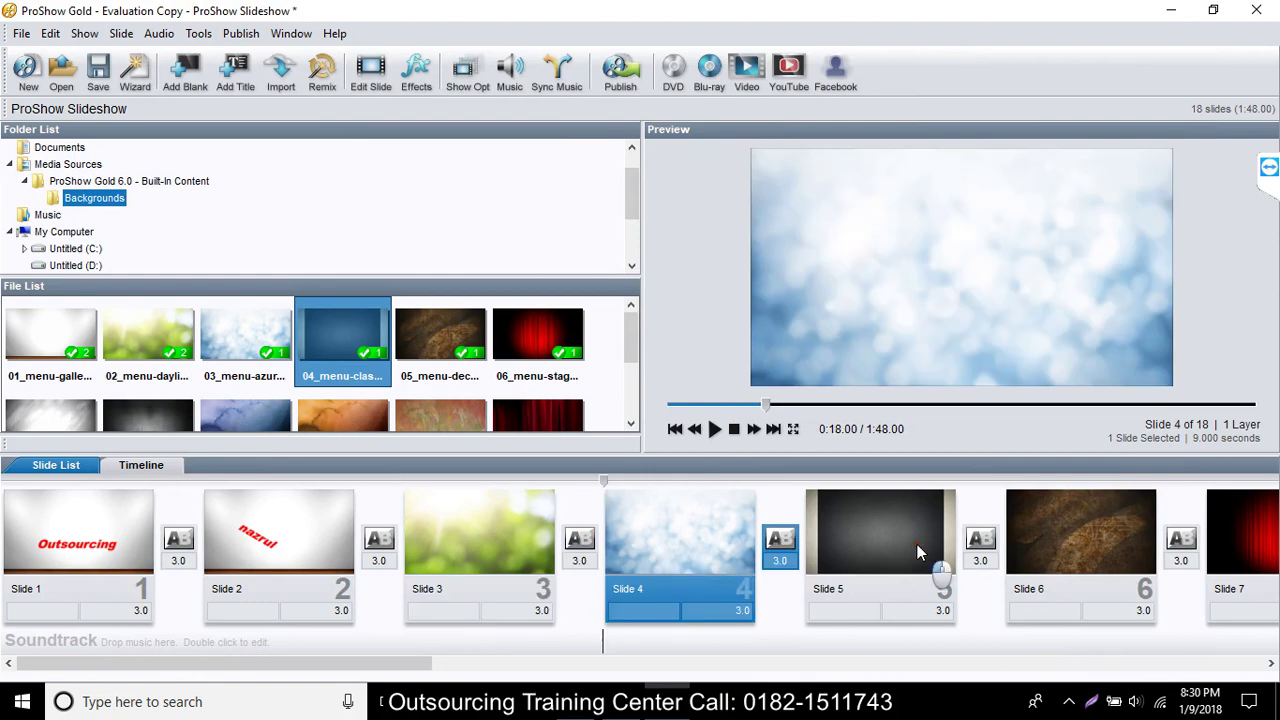
{"action": "left_click", "coordinate": [917, 548]}
{"action": "left_click", "coordinate": [1039, 537]}
{"action": "left_click", "coordinate": [1240, 535]}
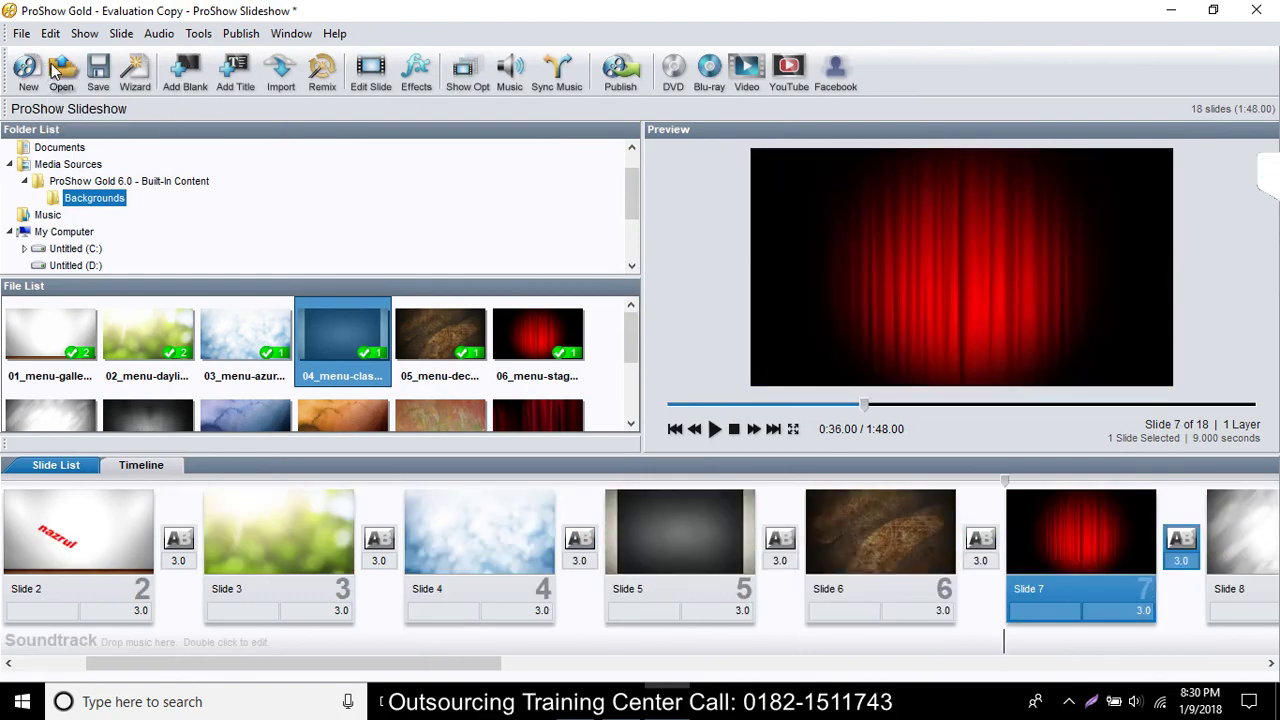
{"action": "left_click", "coordinate": [165, 34]}
{"action": "left_click", "coordinate": [166, 34]}
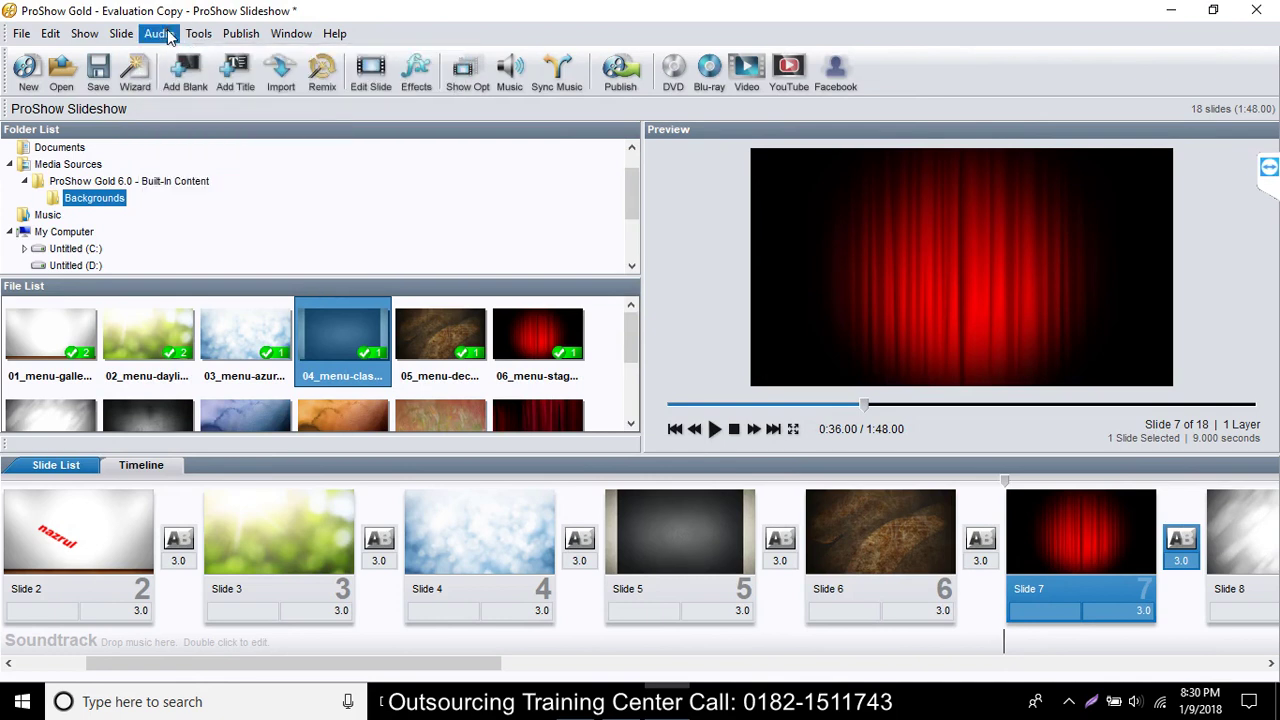
{"action": "left_click", "coordinate": [168, 34]}
{"action": "left_click", "coordinate": [184, 236]}
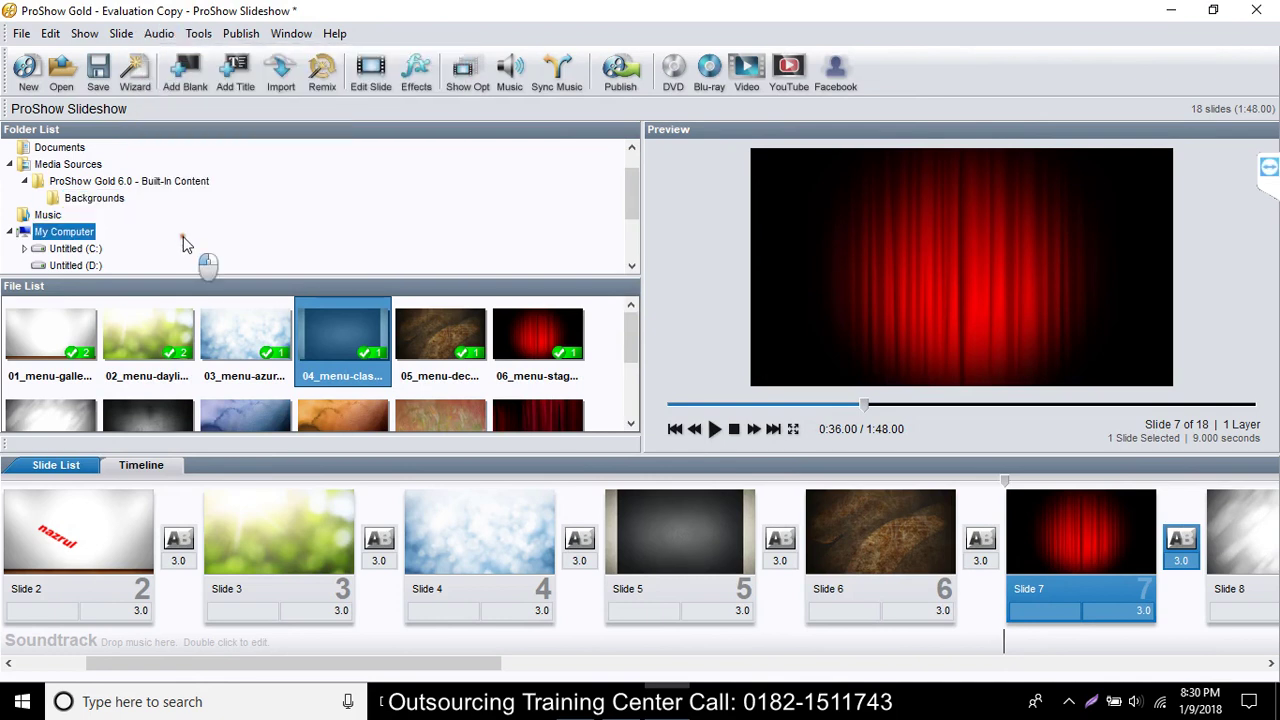
Look through the show options, covering the general show settings, soundtrack and background
{"action": "left_click", "coordinate": [490, 78]}
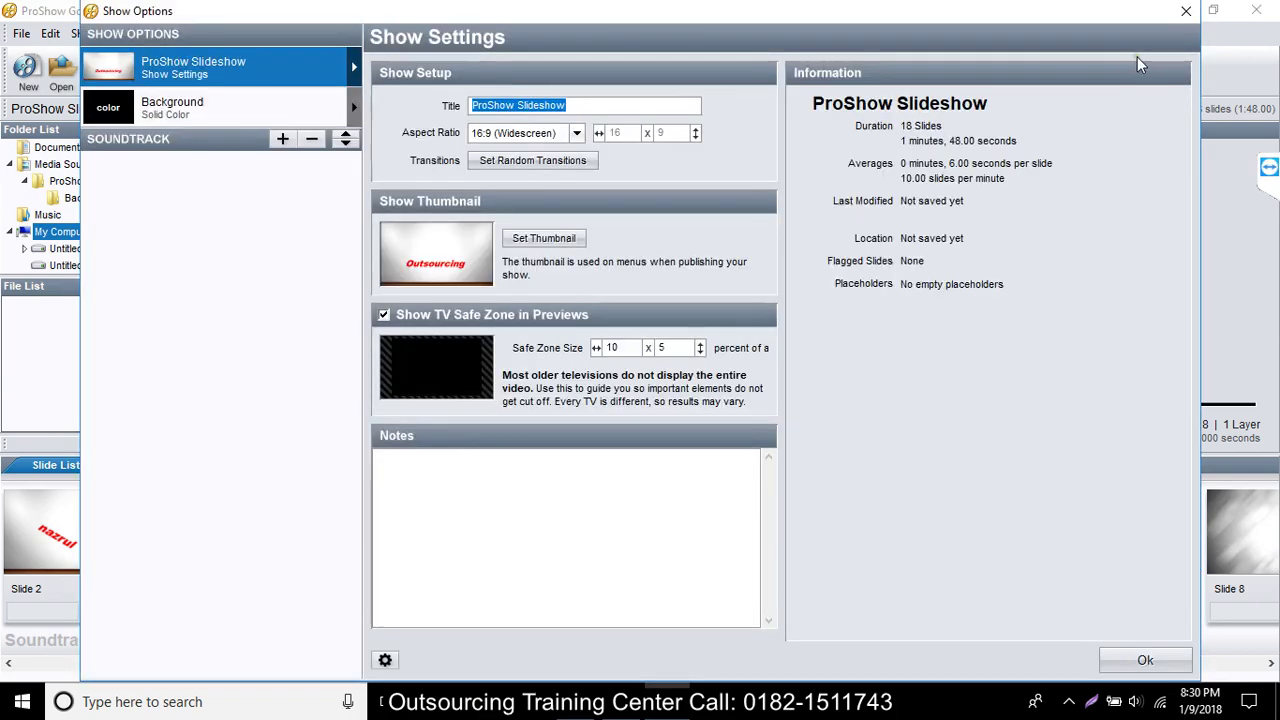
{"action": "left_click", "coordinate": [1184, 12]}
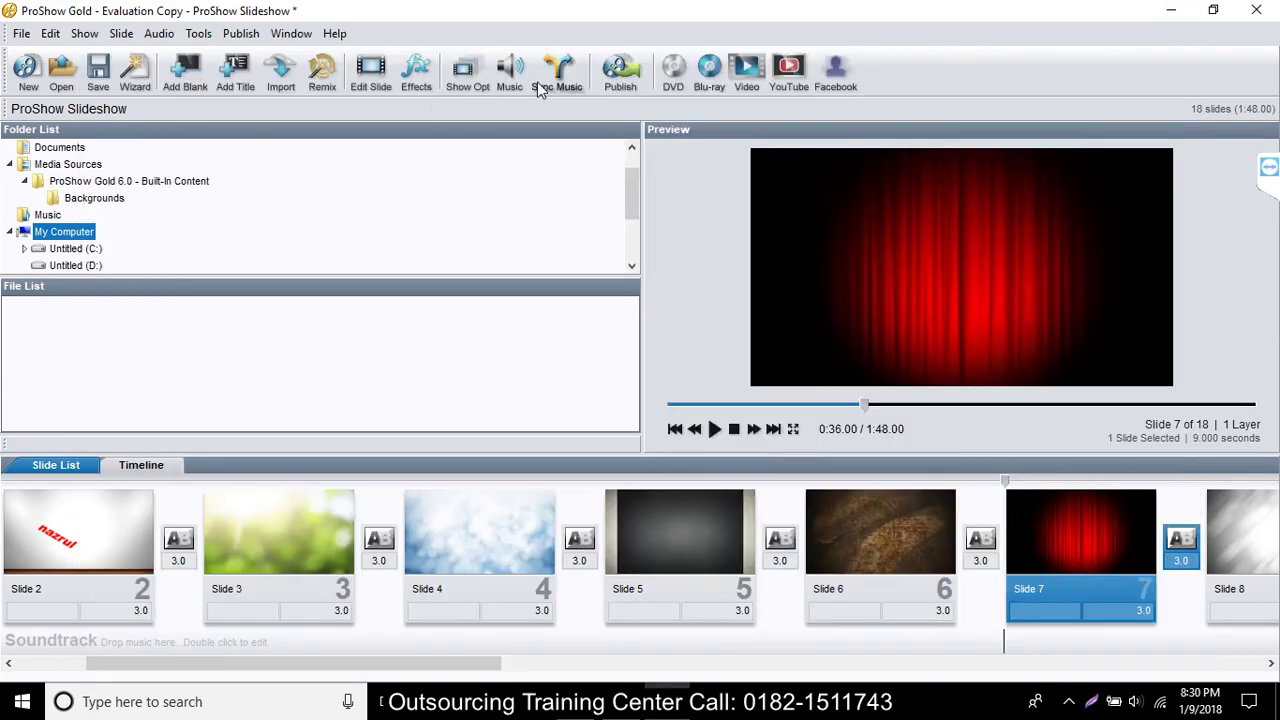
{"action": "left_click", "coordinate": [510, 82]}
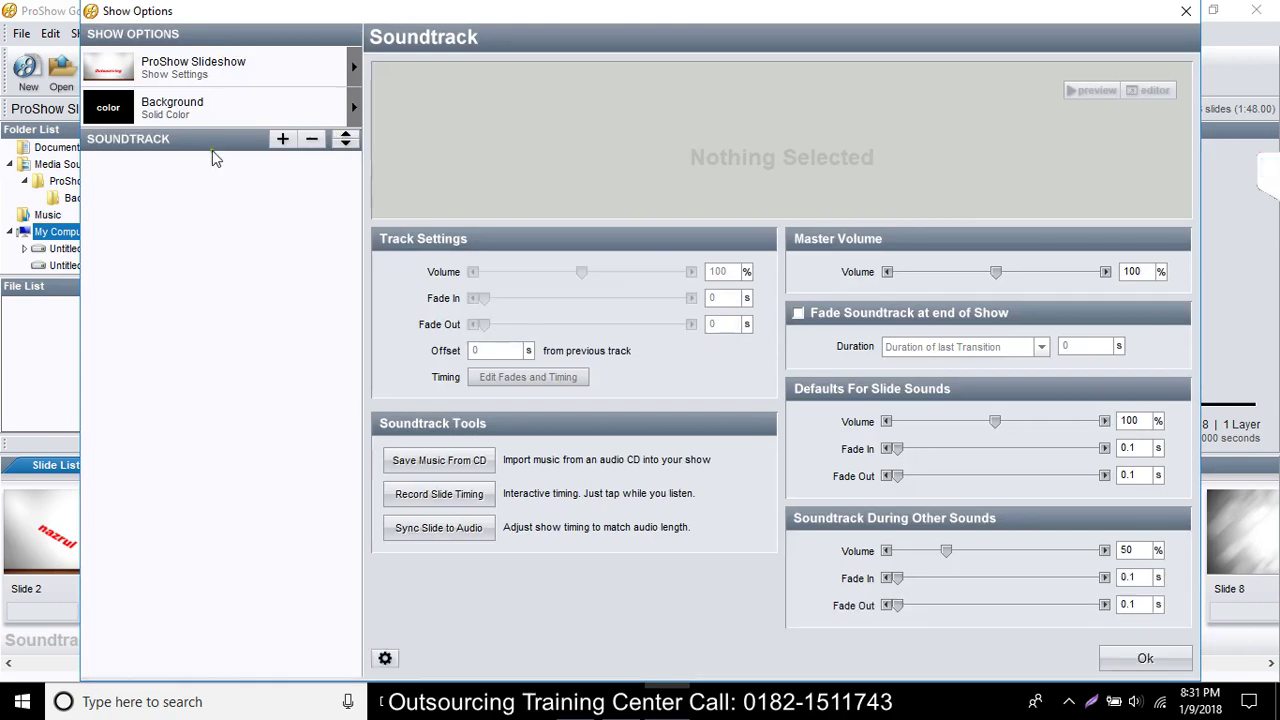
{"action": "left_click", "coordinate": [157, 111]}
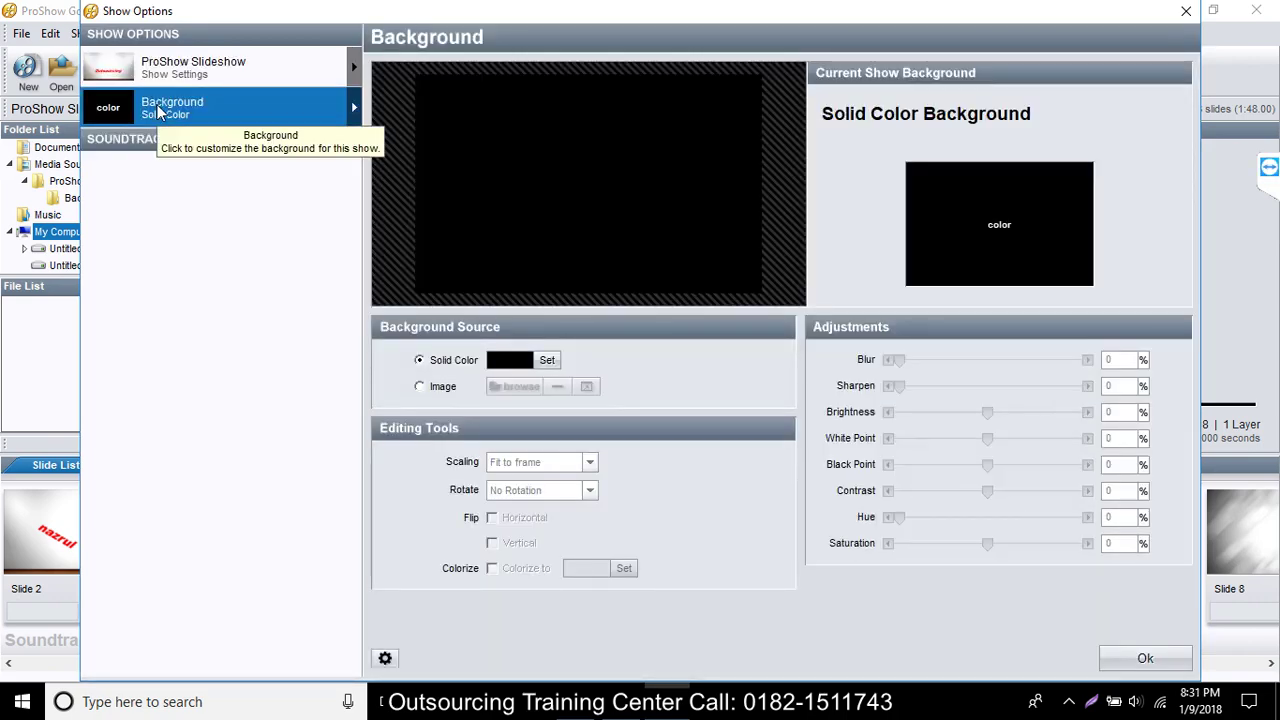
{"action": "left_click", "coordinate": [193, 78]}
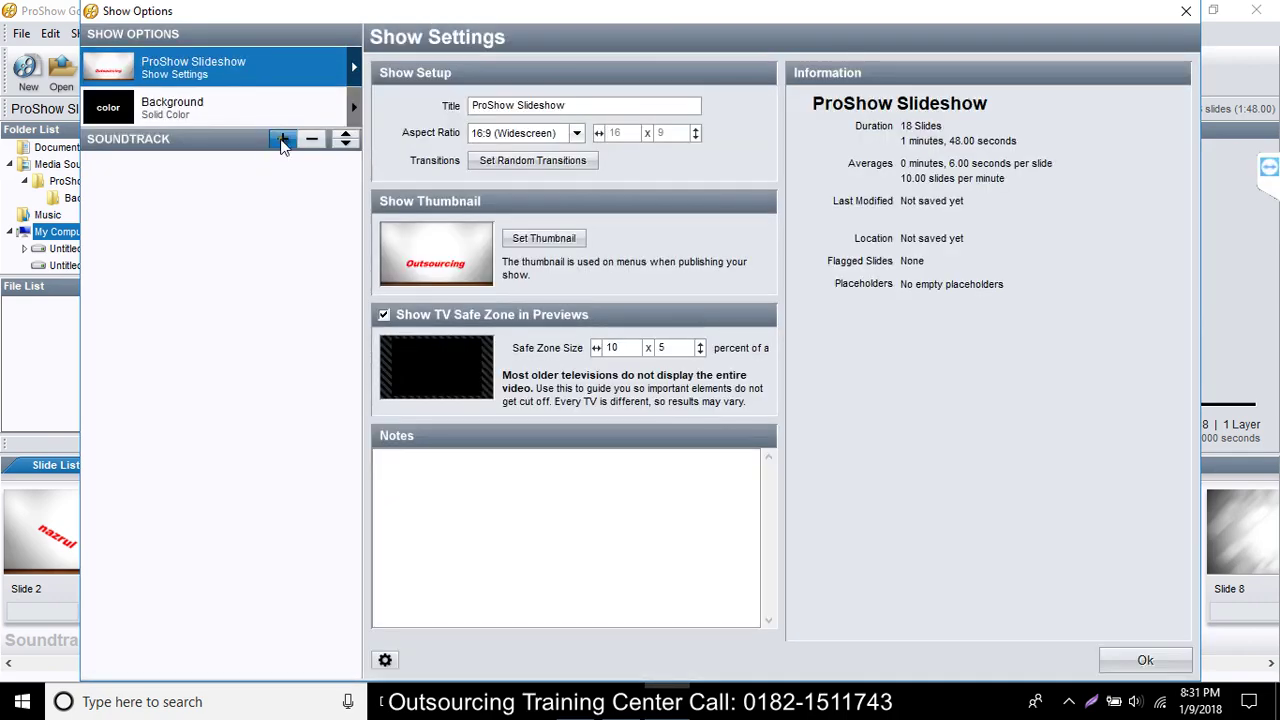
Add the audio file 01-Chaand_Rajai_Odhe-Irada_FusionBD.Com.mp3 as the show's soundtrack and accept the show options
{"action": "left_click", "coordinate": [282, 139]}
{"action": "left_click", "coordinate": [350, 153]}
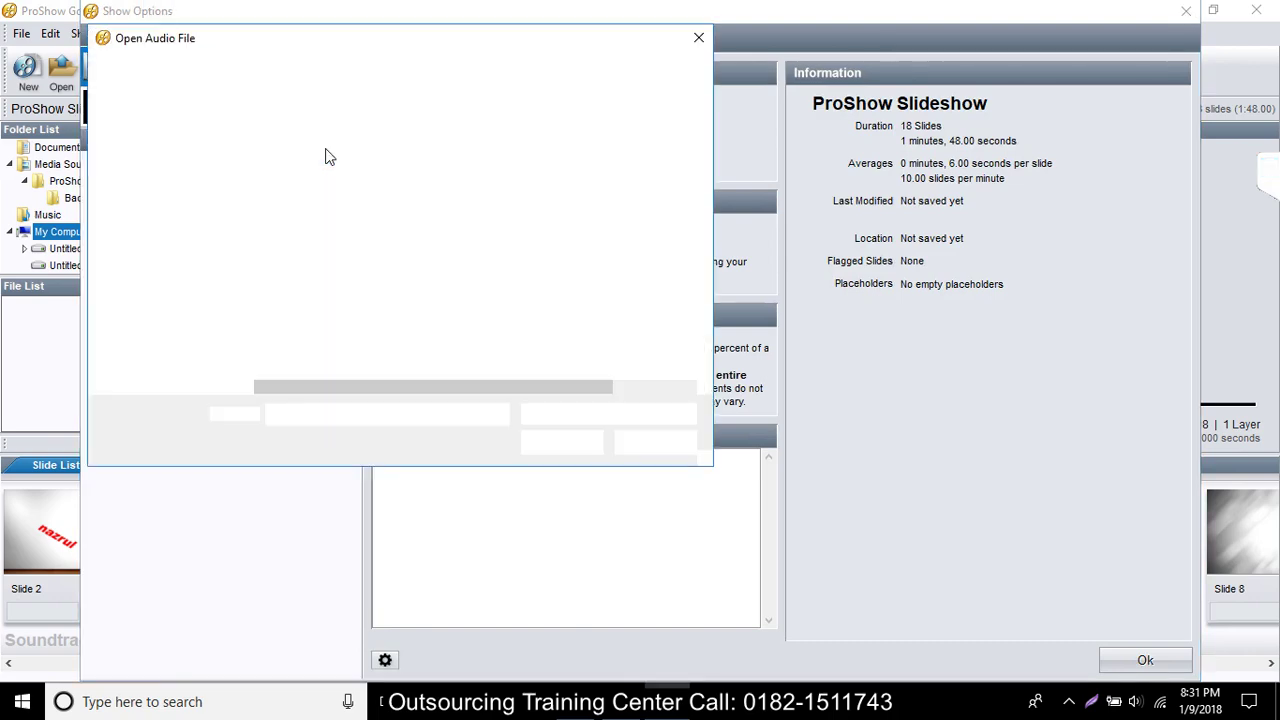
{"action": "left_click", "coordinate": [323, 155]}
{"action": "double_click", "coordinate": [323, 155]}
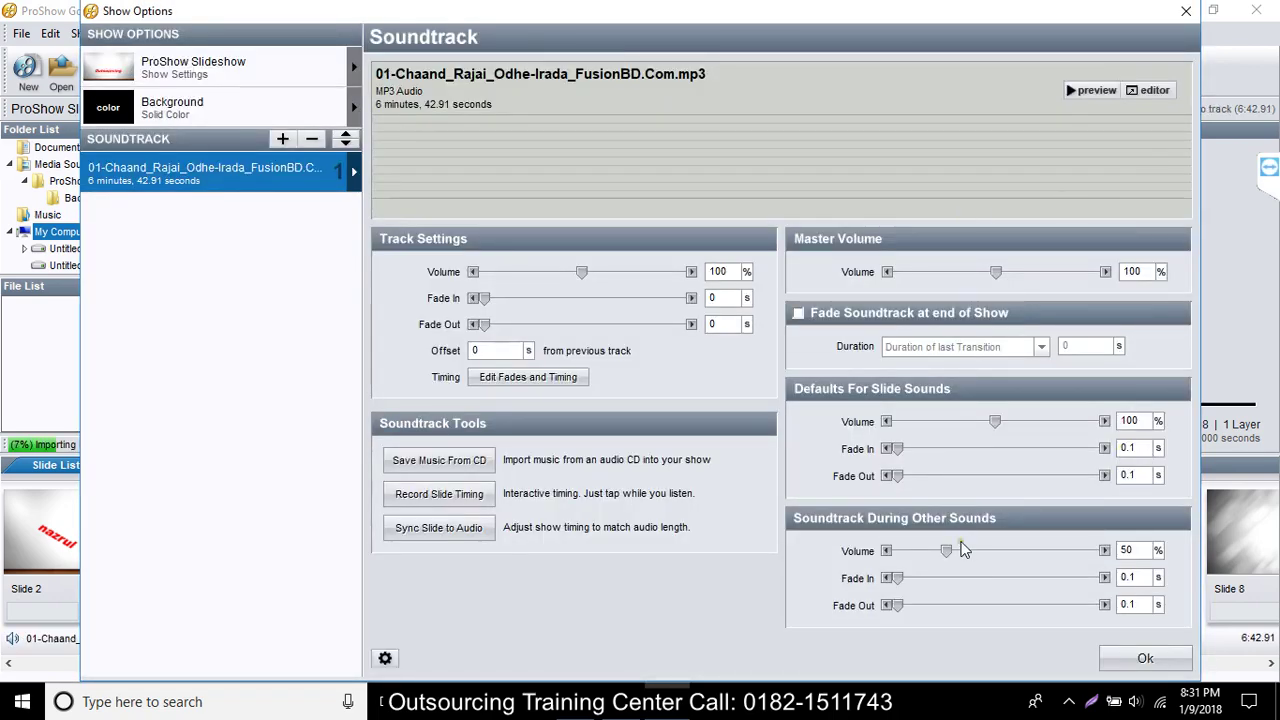
{"action": "left_click", "coordinate": [1140, 657]}
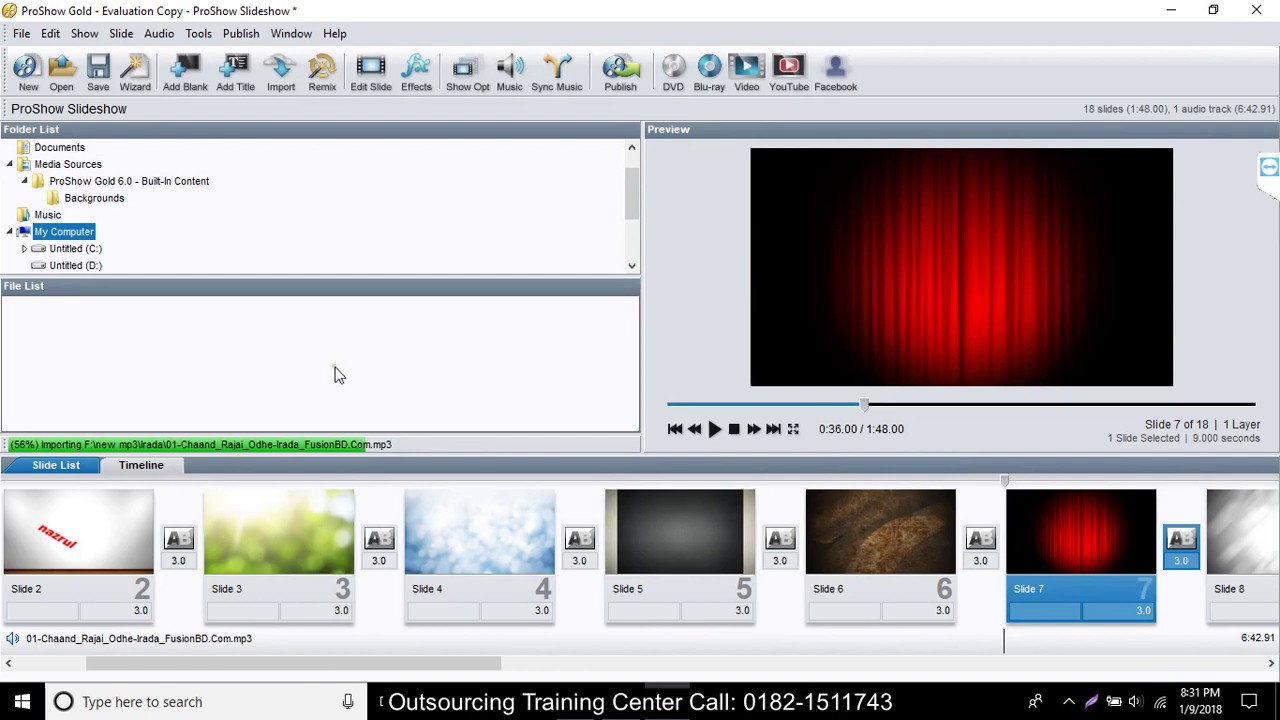
Render the show as an MPEG-4 H.264 1080p video in High Quality, saved as ProShow Slideshow.mp4 in the Irada folder
{"action": "left_click", "coordinate": [746, 72]}
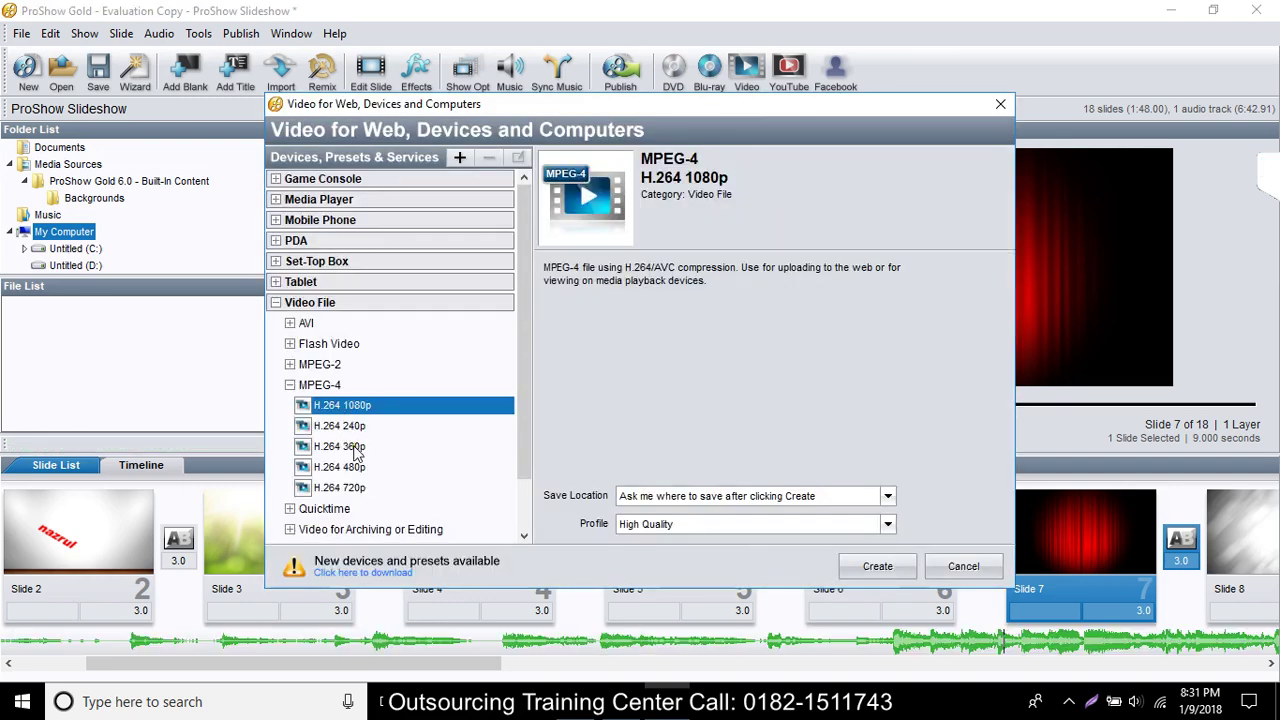
{"action": "left_click", "coordinate": [897, 571]}
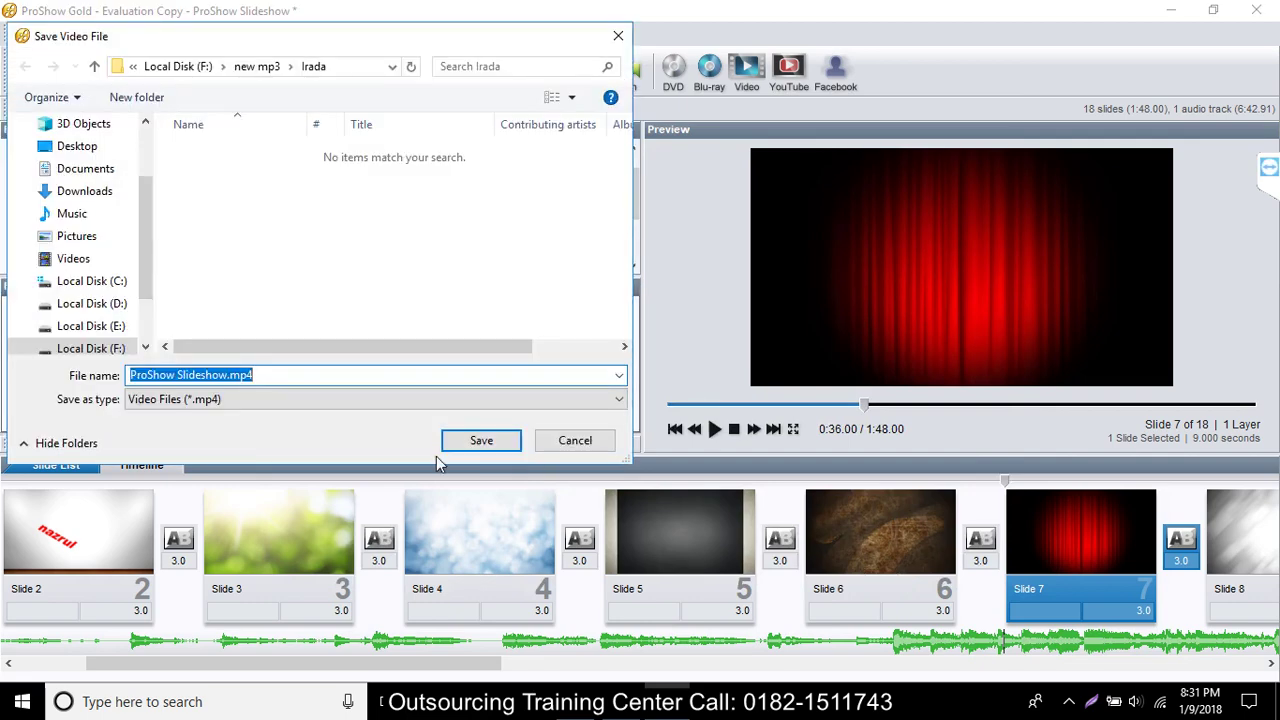
{"action": "left_click", "coordinate": [479, 441]}
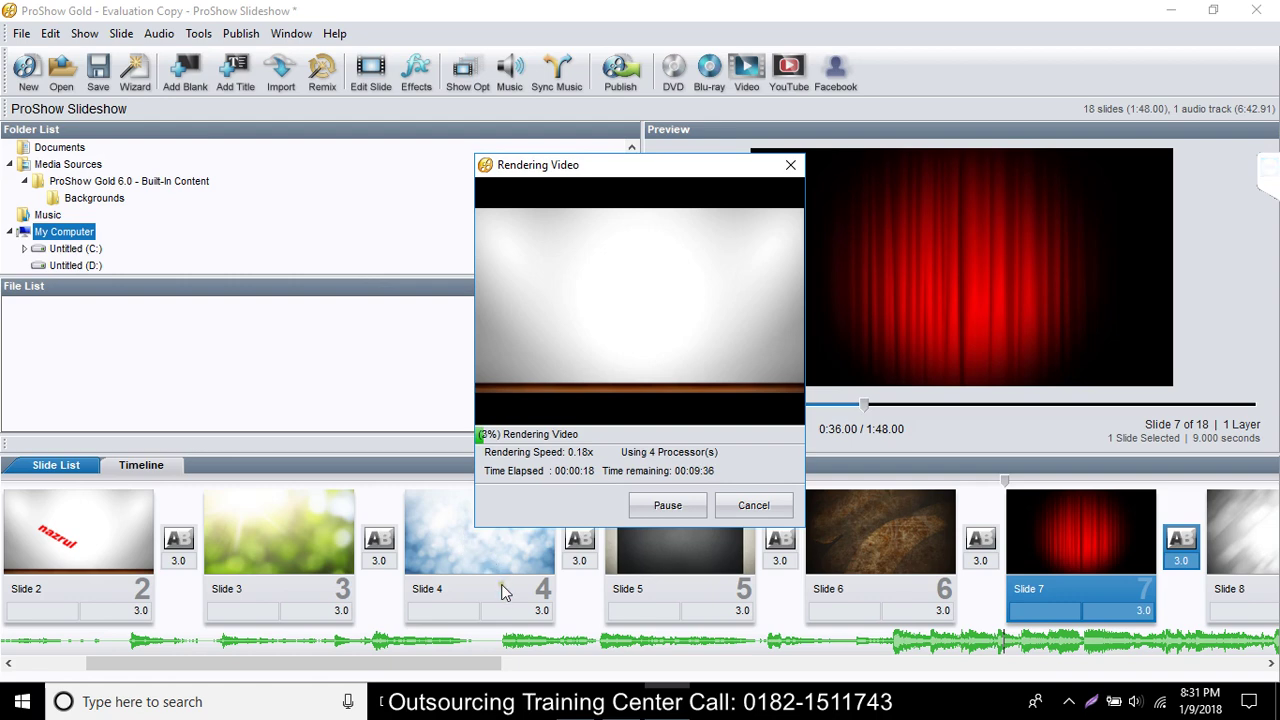
Switch to File Explorer, browse drive F: to the last subfolder of IMEAGE and open its larger MP4 video for playback
{"action": "key", "text": "super+e"}
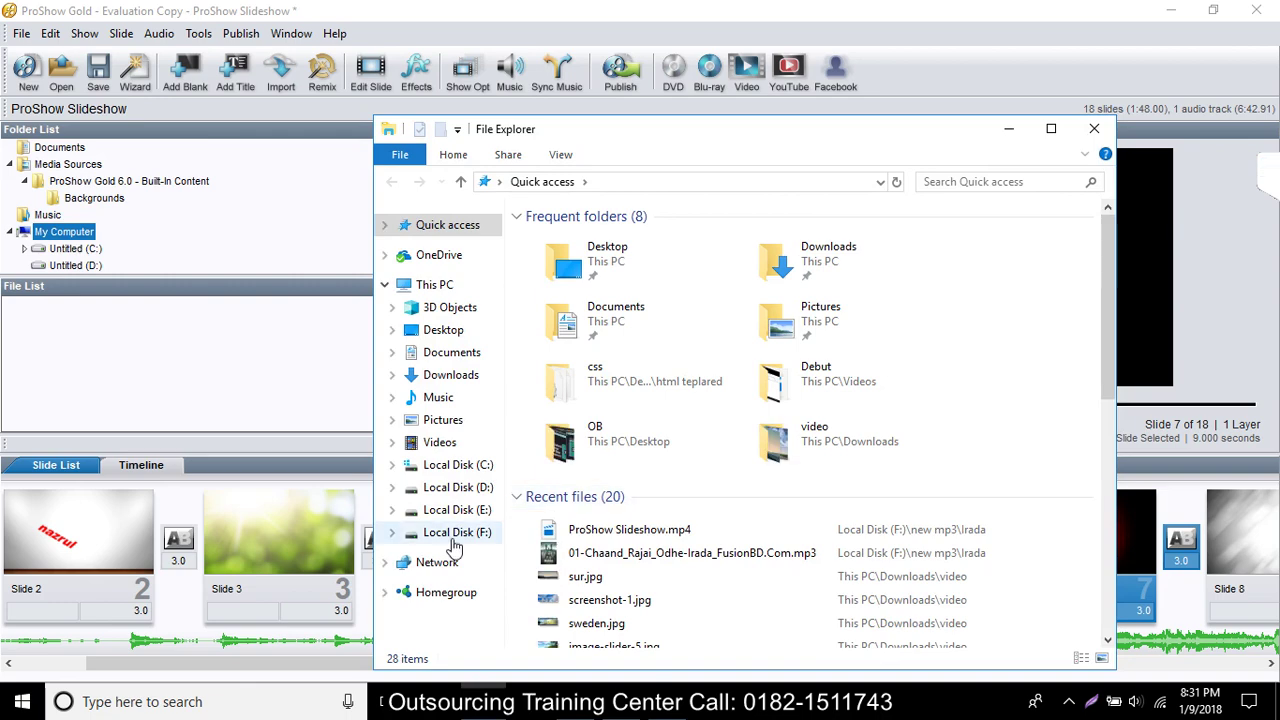
{"action": "left_click", "coordinate": [478, 533]}
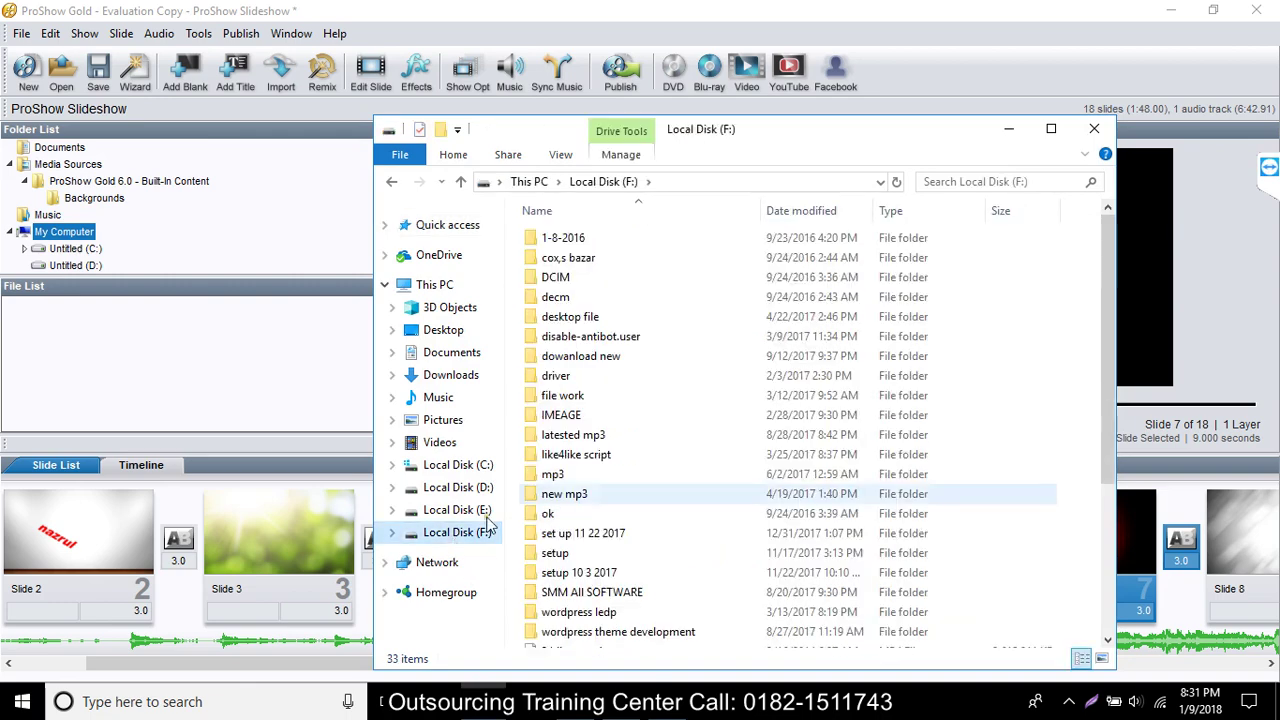
{"action": "double_click", "coordinate": [590, 414]}
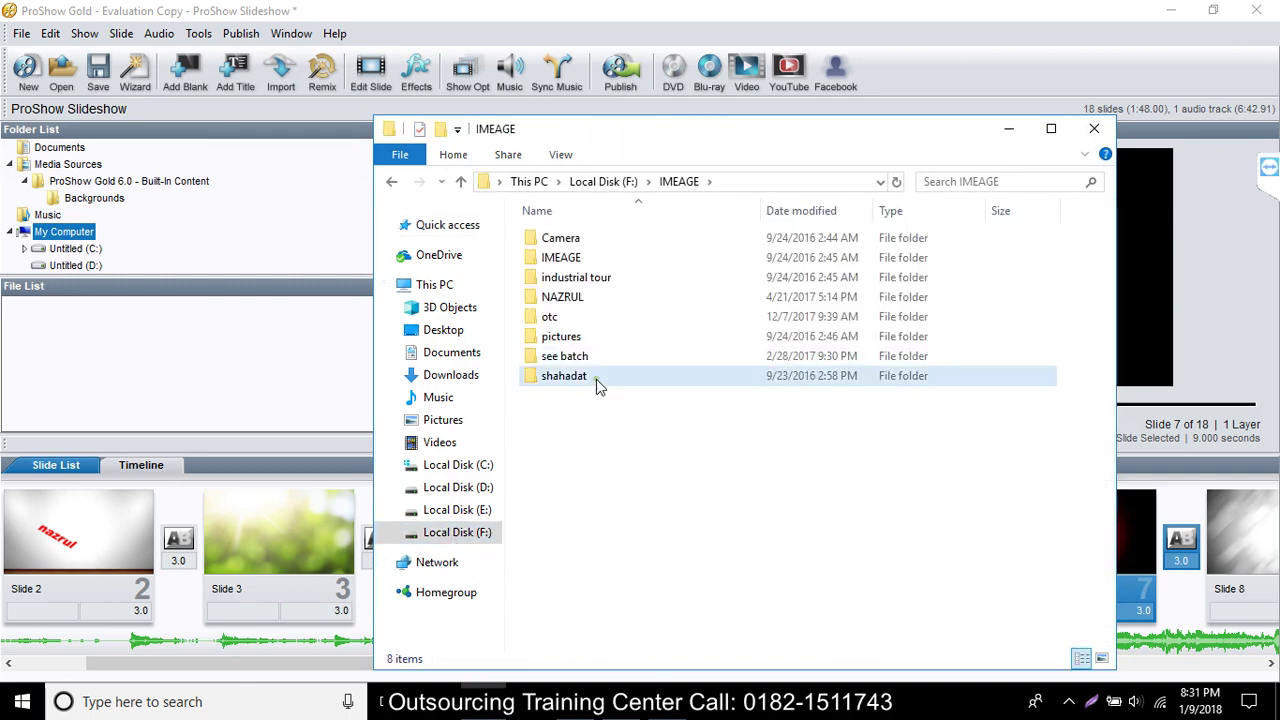
{"action": "double_click", "coordinate": [596, 379]}
{"action": "left_click", "coordinate": [596, 379]}
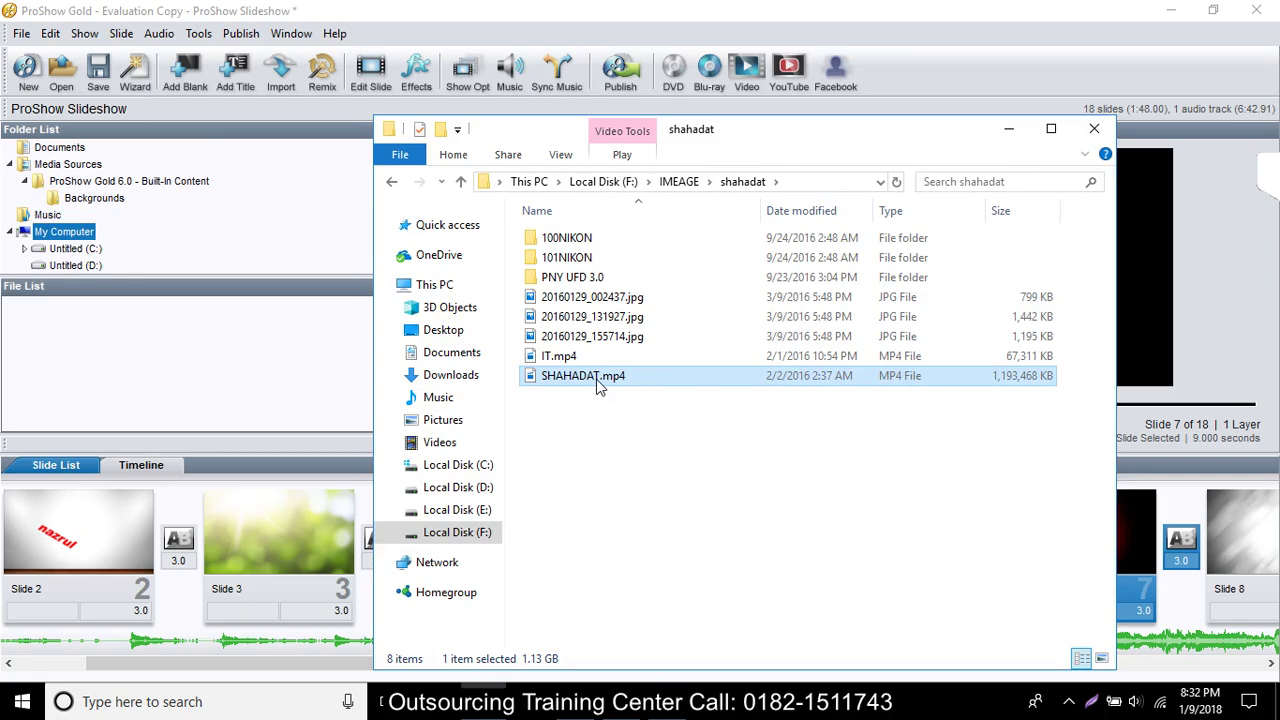
{"action": "double_click", "coordinate": [596, 379]}
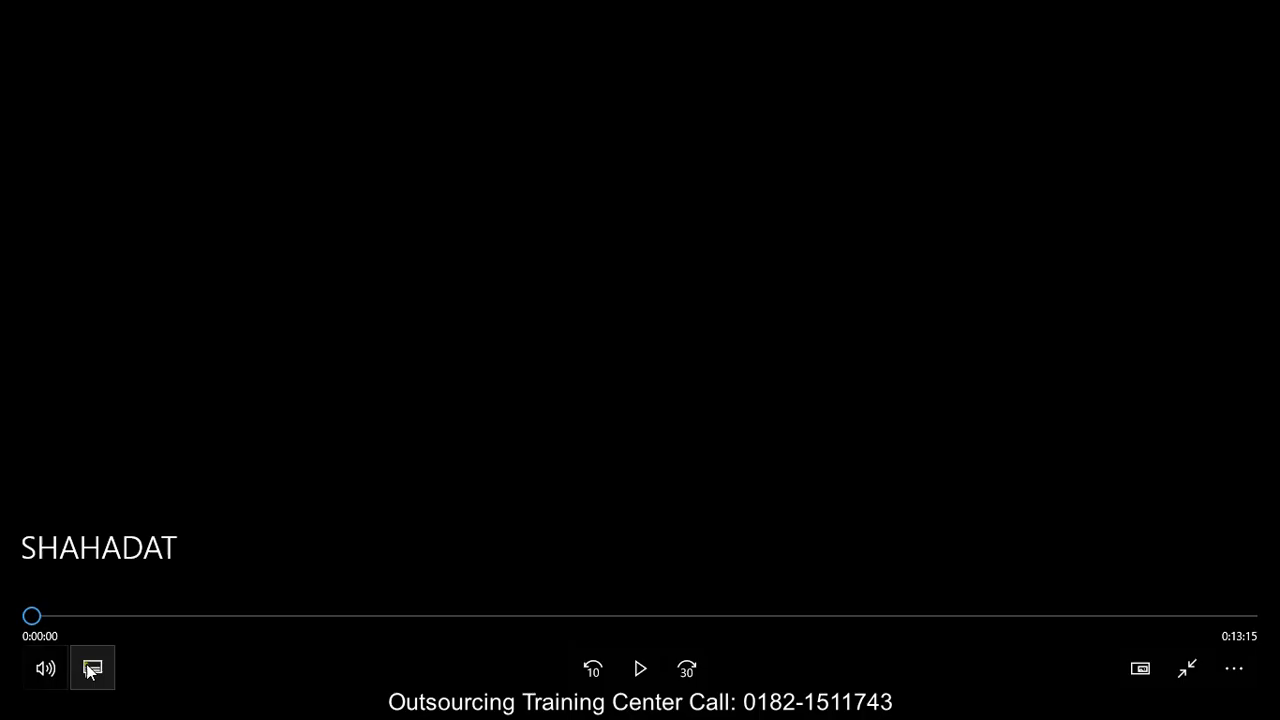